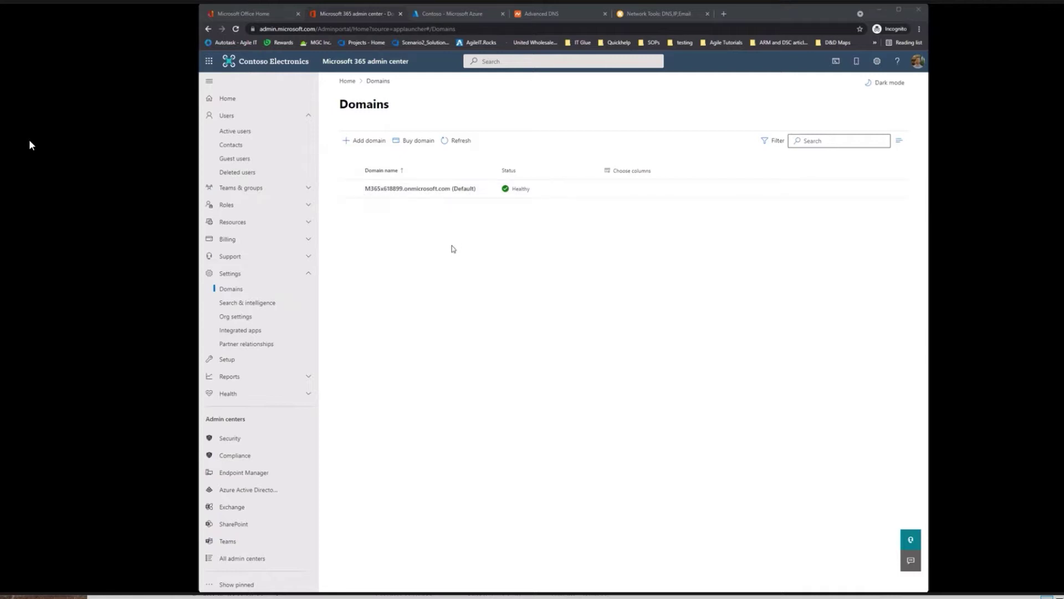
Step: Add agiletechtalk.com as a new domain and choose TXT record verification
click(346, 143)
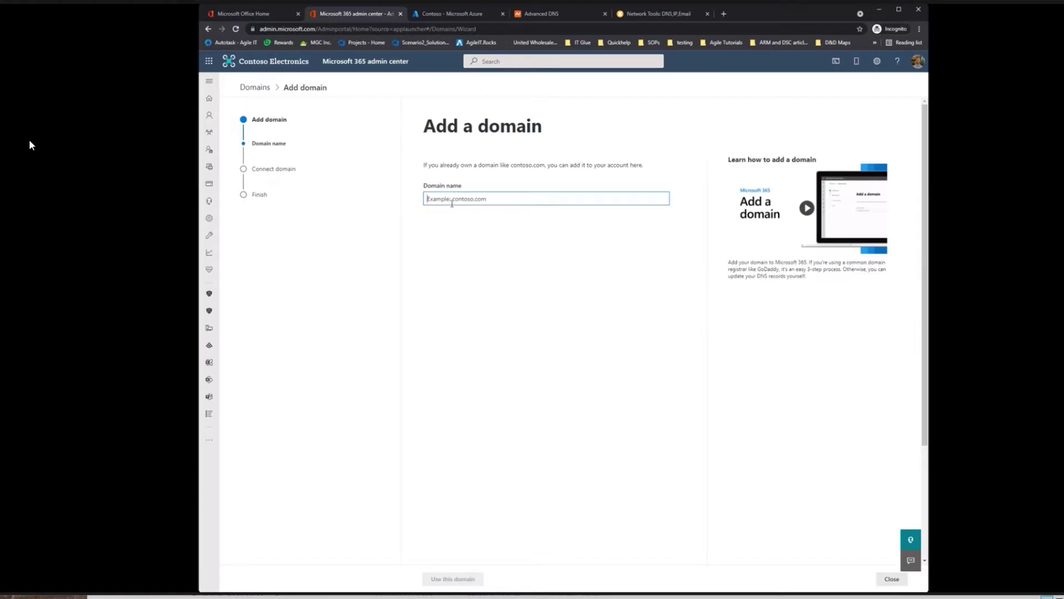
text(agiletechtalk.com)
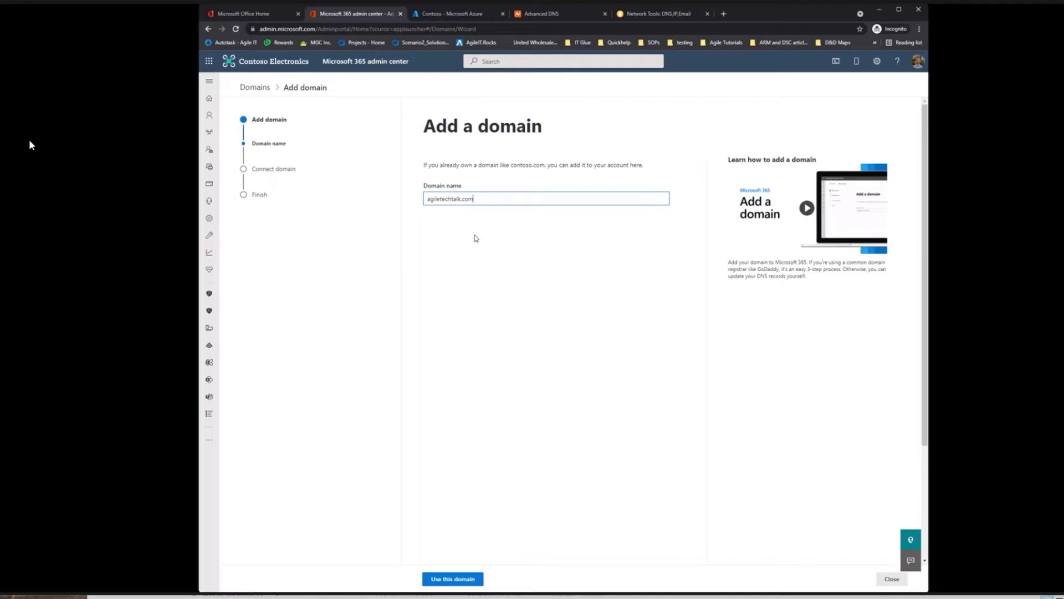
click(467, 579)
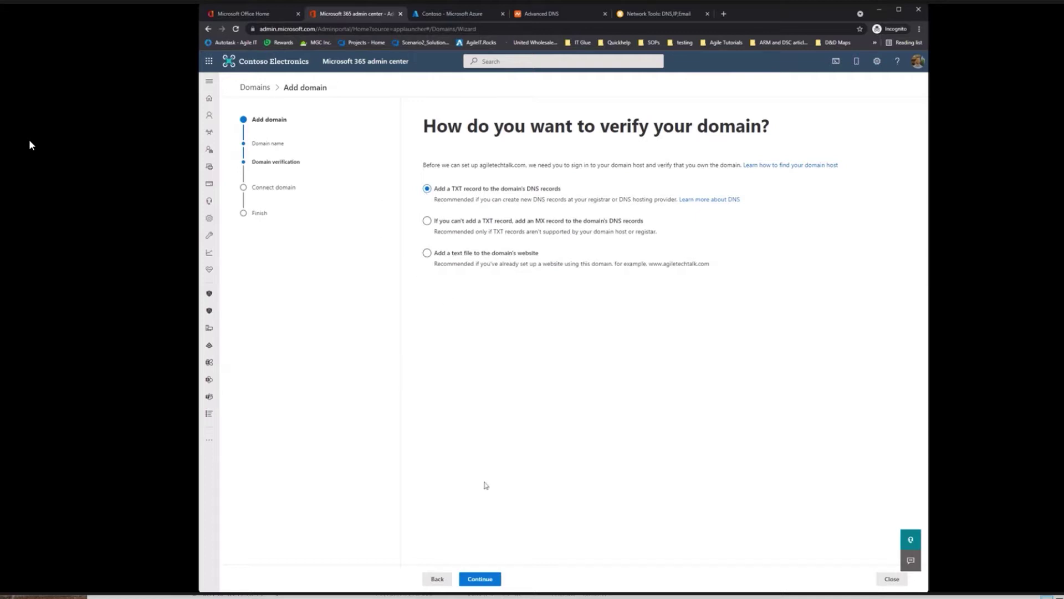
click(493, 582)
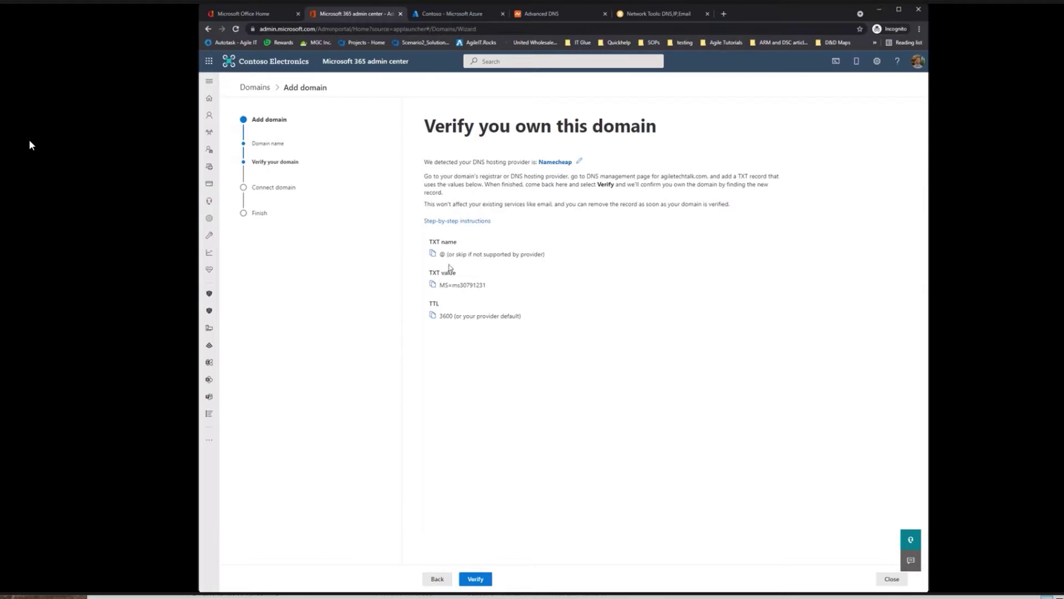
Step: Review the TXT name, value and TTL, then switch to Namecheap's Advanced DNS records
click(536, 21)
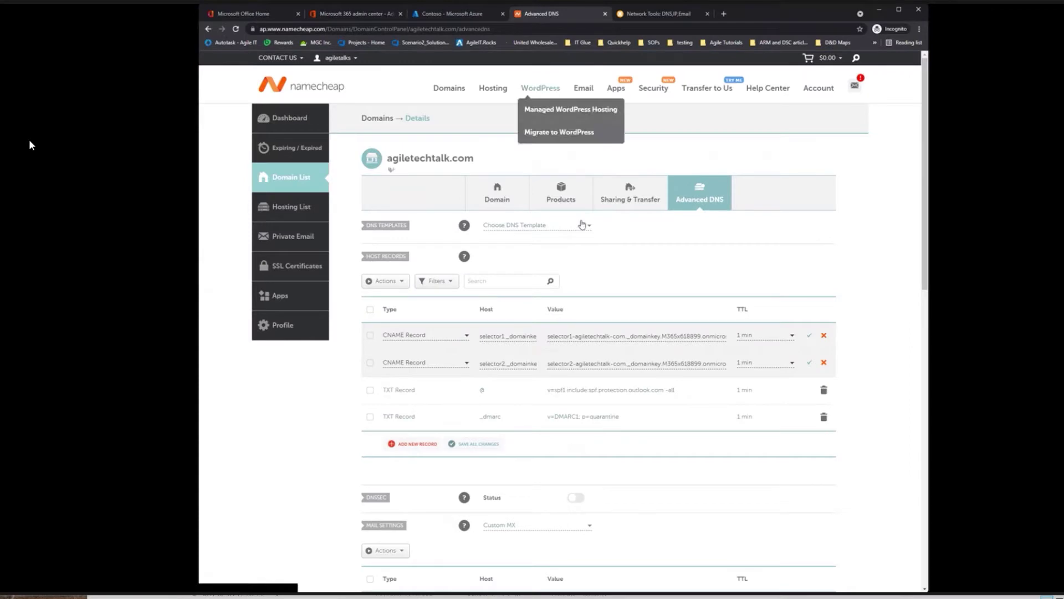
Step: Add a new TXT record at host @ with a 1 min TTL in Namecheap
click(402, 446)
scroll(428, 232, down, 3)
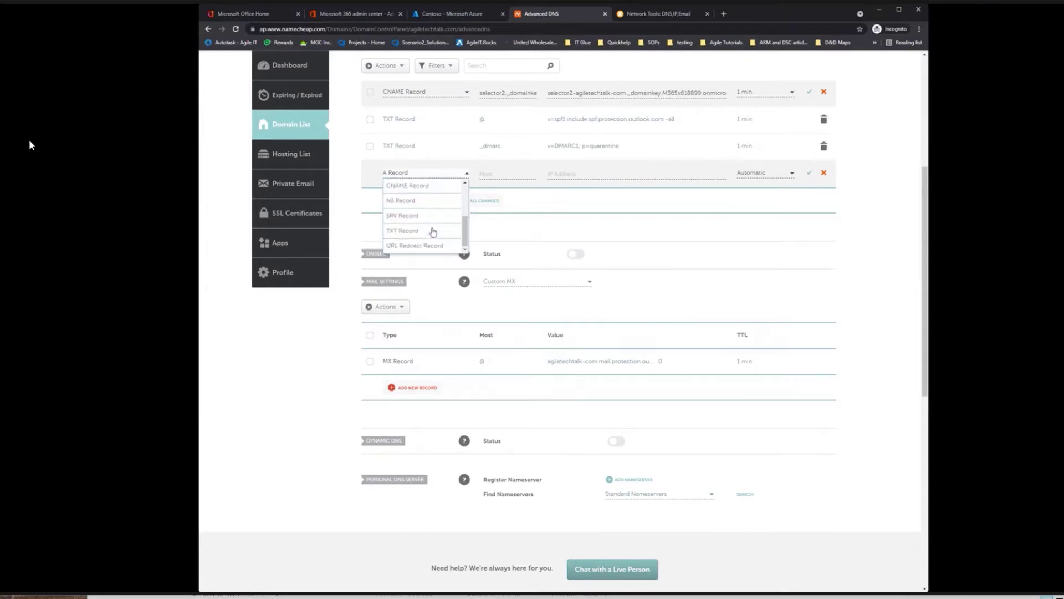
click(428, 231)
click(483, 175)
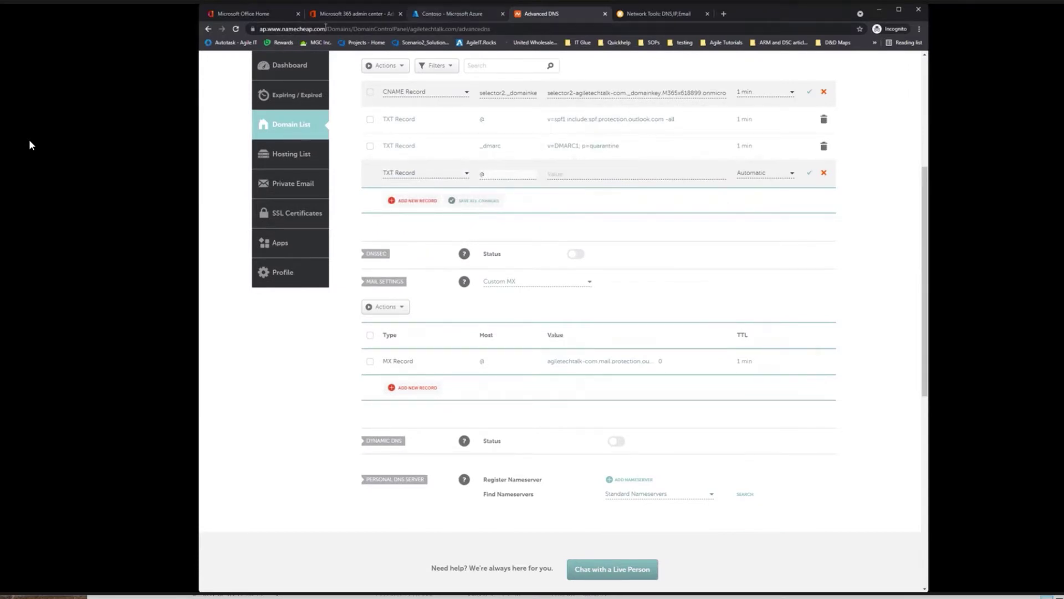
click(342, 16)
click(433, 284)
click(637, 15)
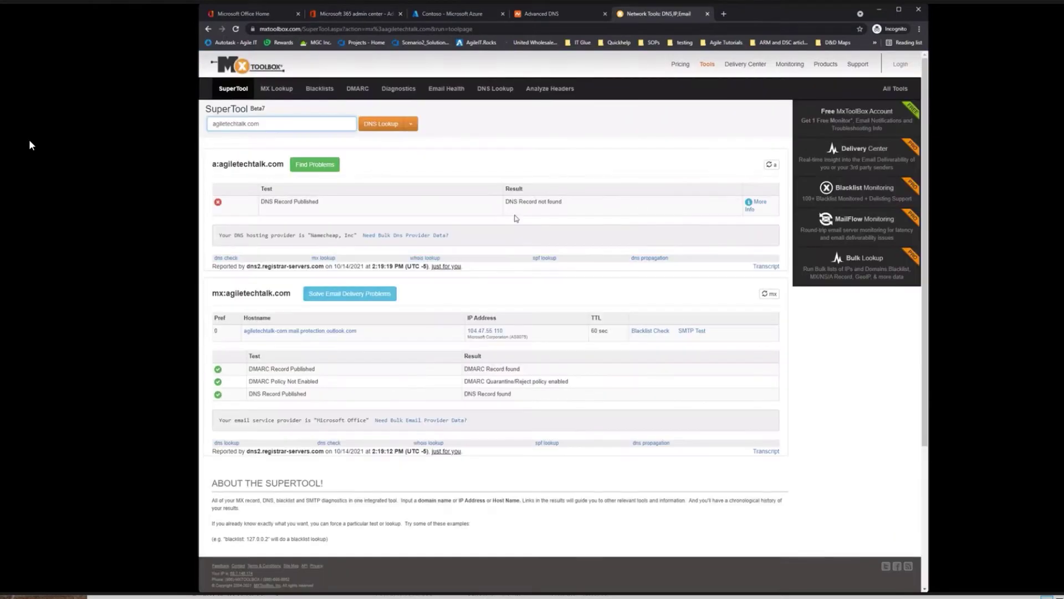
click(530, 14)
click(583, 175)
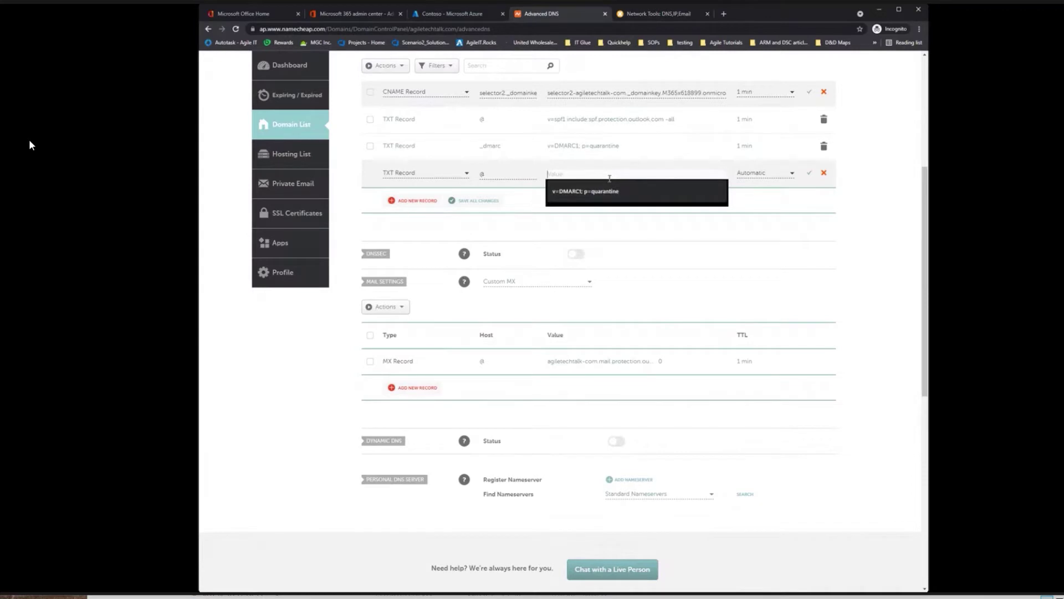
key(ctrl+v)
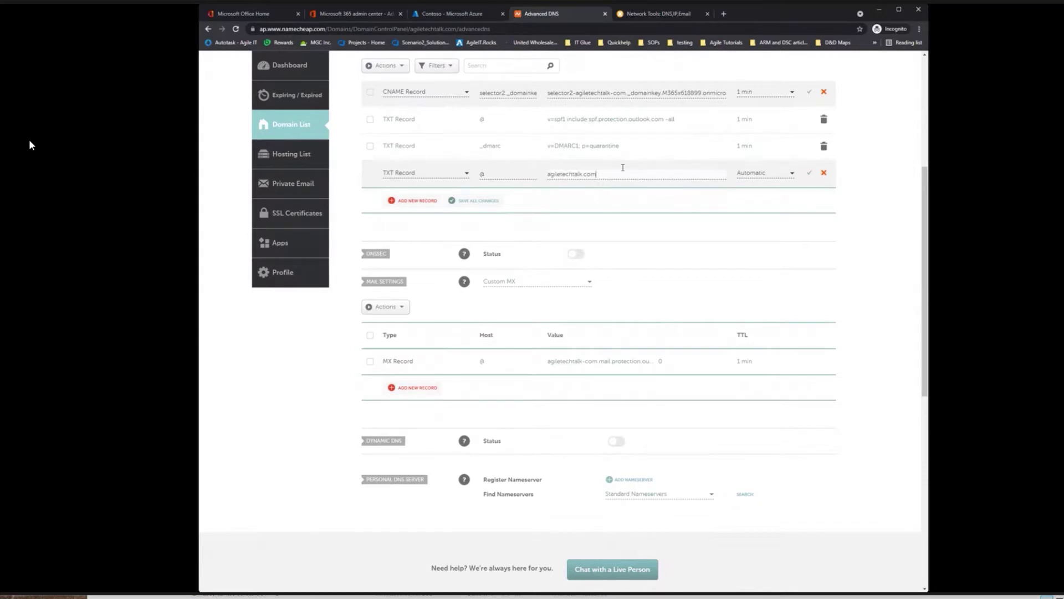
click(765, 173)
scroll(760, 233, down, 3)
click(757, 246)
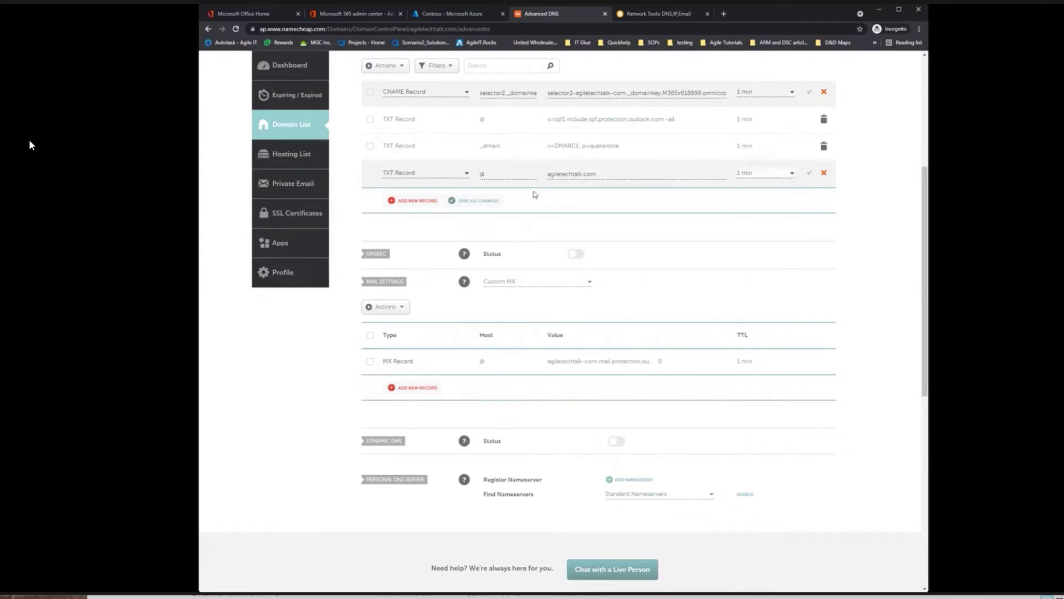
click(808, 174)
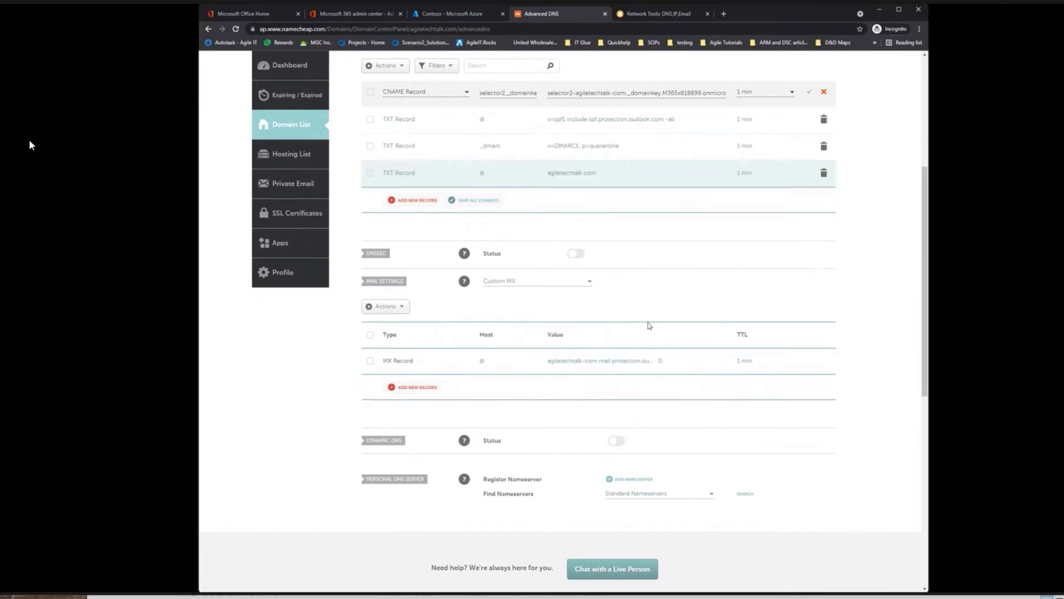
Step: Replace the TXT record's value with the Microsoft MS= verification value and save it
scroll(730, 315, up, 3)
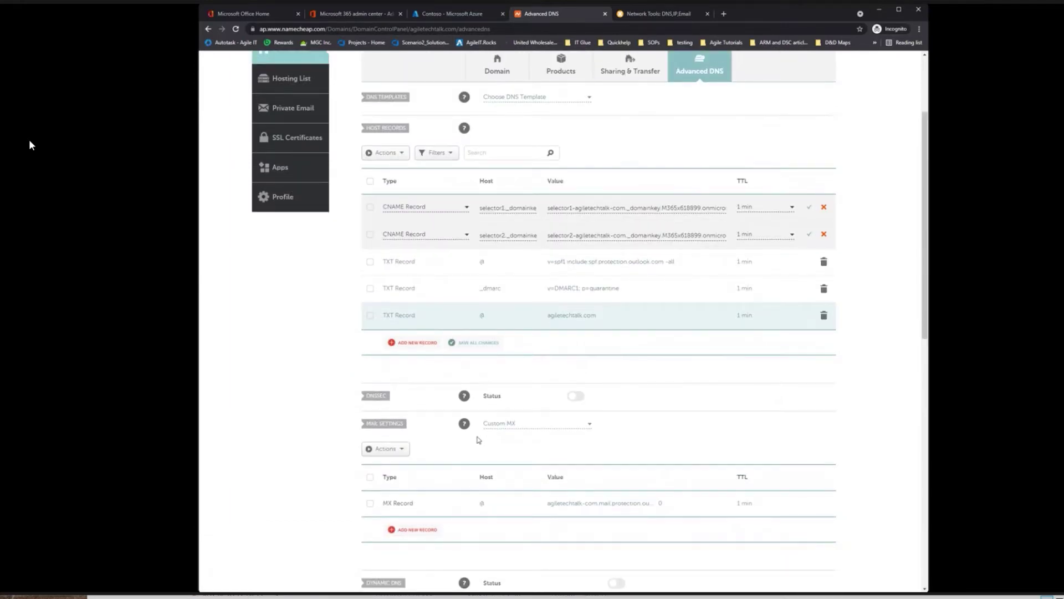
click(501, 17)
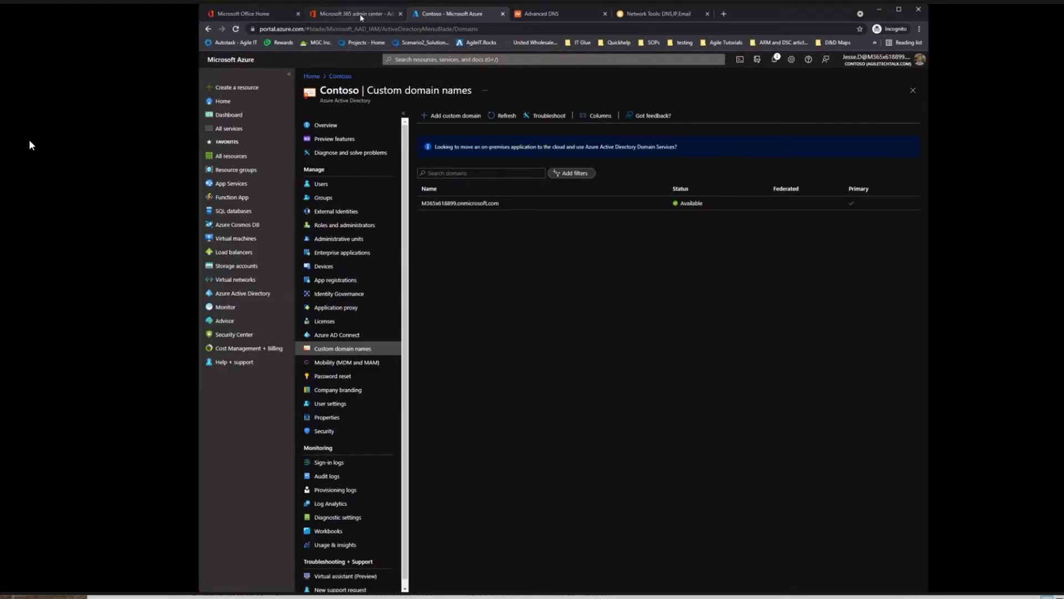
click(355, 14)
click(433, 285)
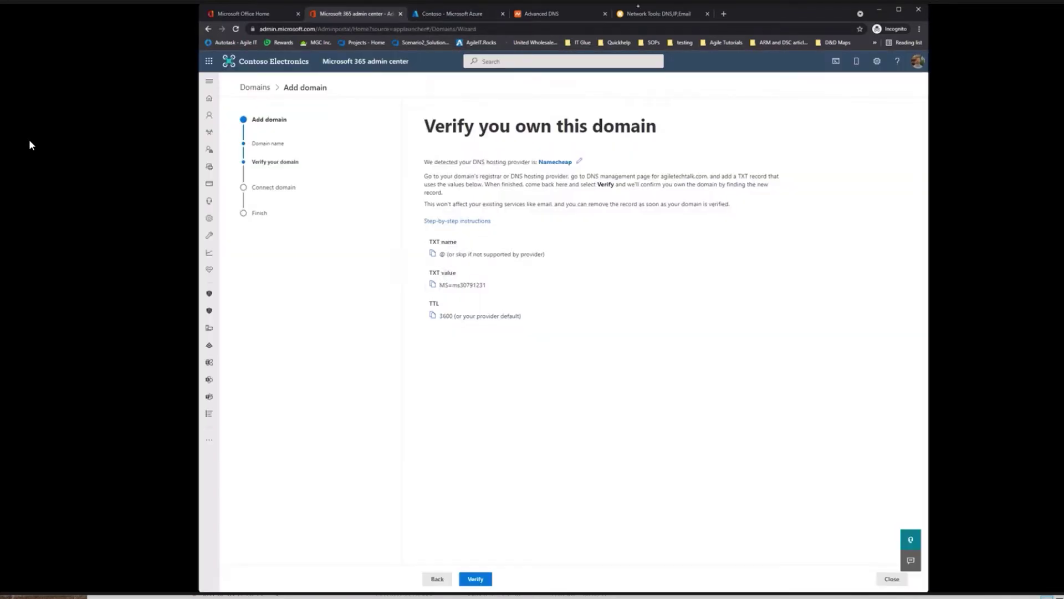
click(541, 13)
click(619, 315)
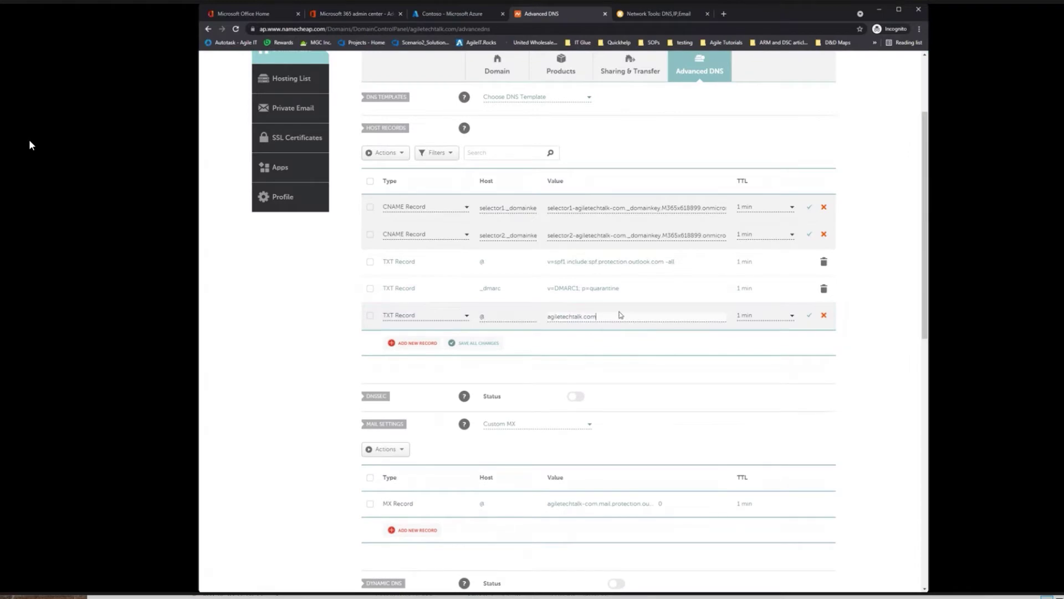
key(ctrl+a)
key(ctrl+v)
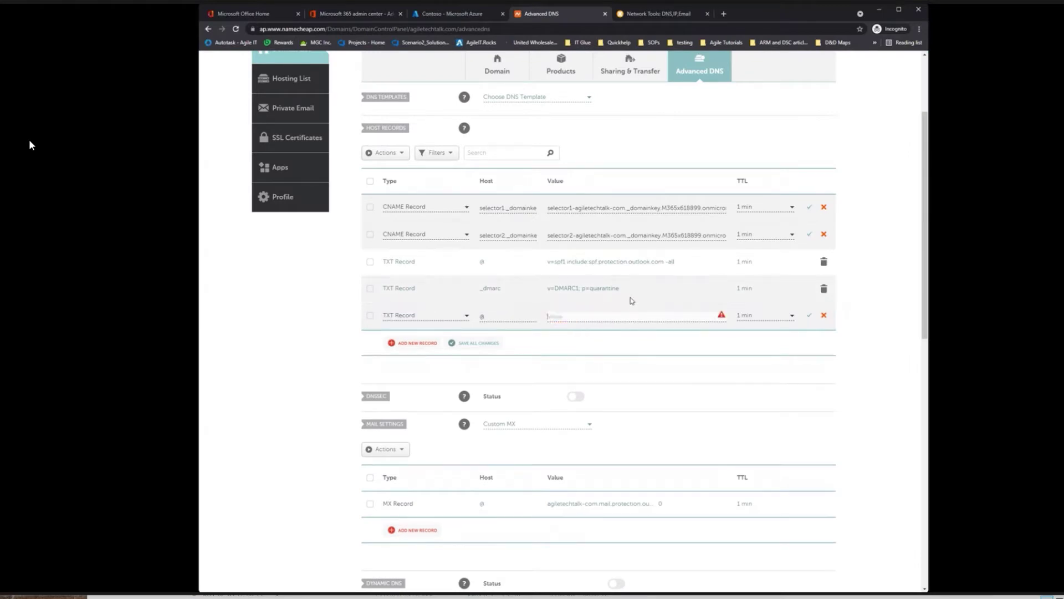
click(809, 315)
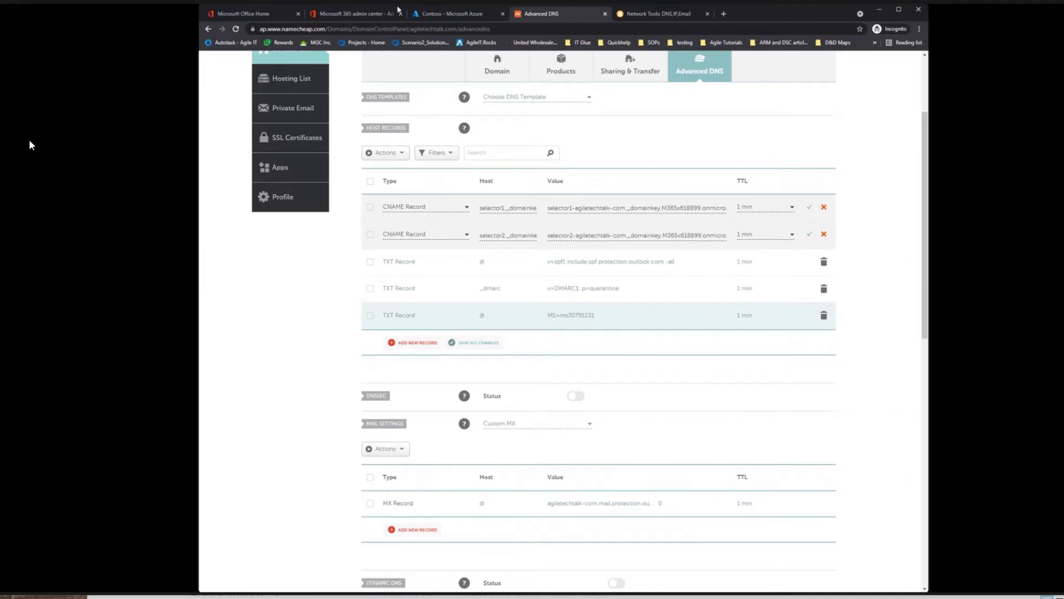
Step: Verify ownership of agiletechtalk.com, retrying after the mismatch error until it succeeds
click(366, 13)
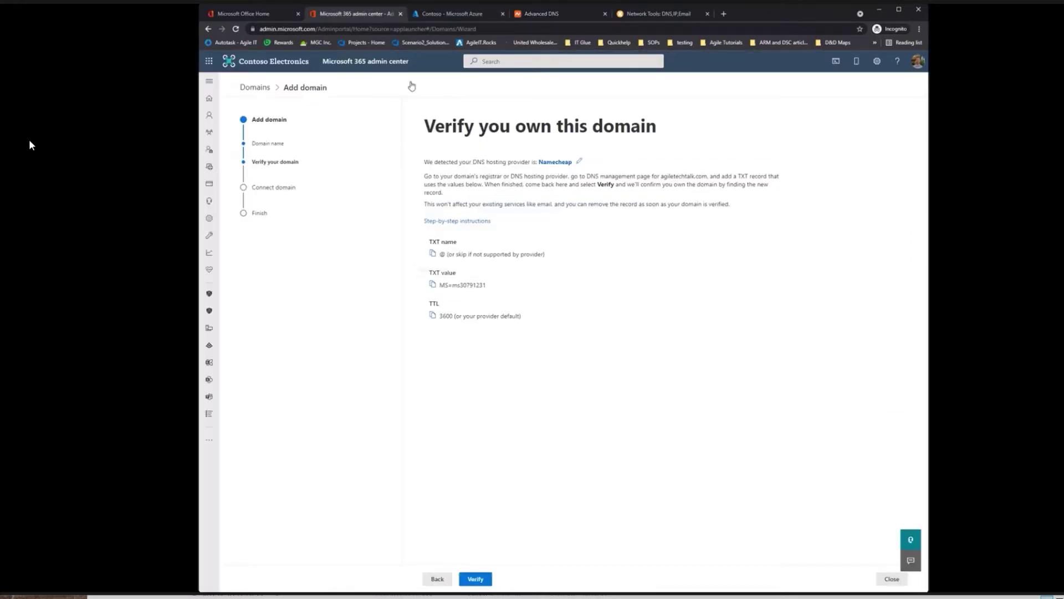
click(474, 579)
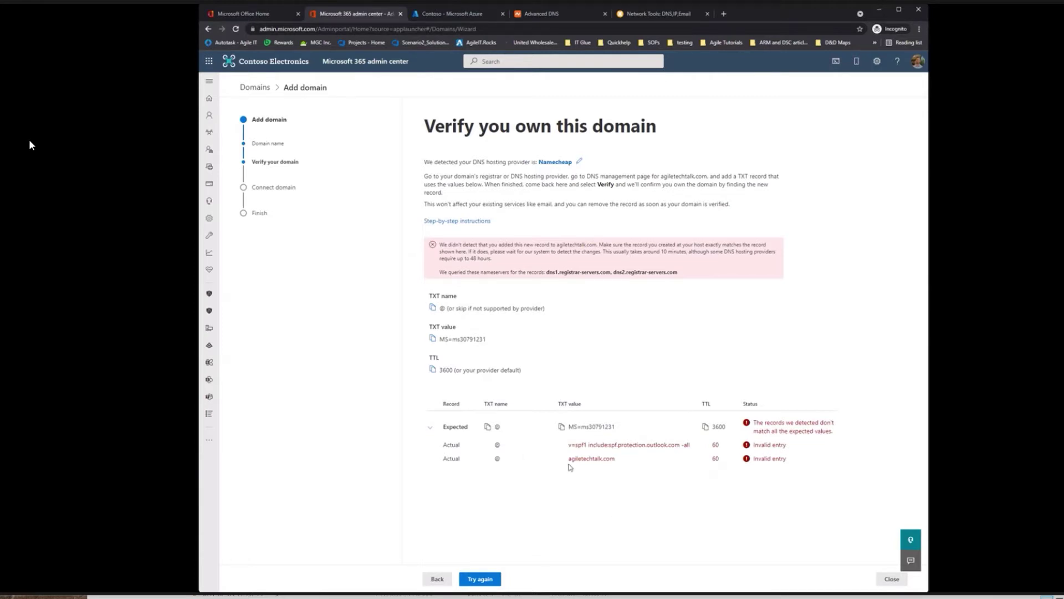
drag(567, 459, 622, 463)
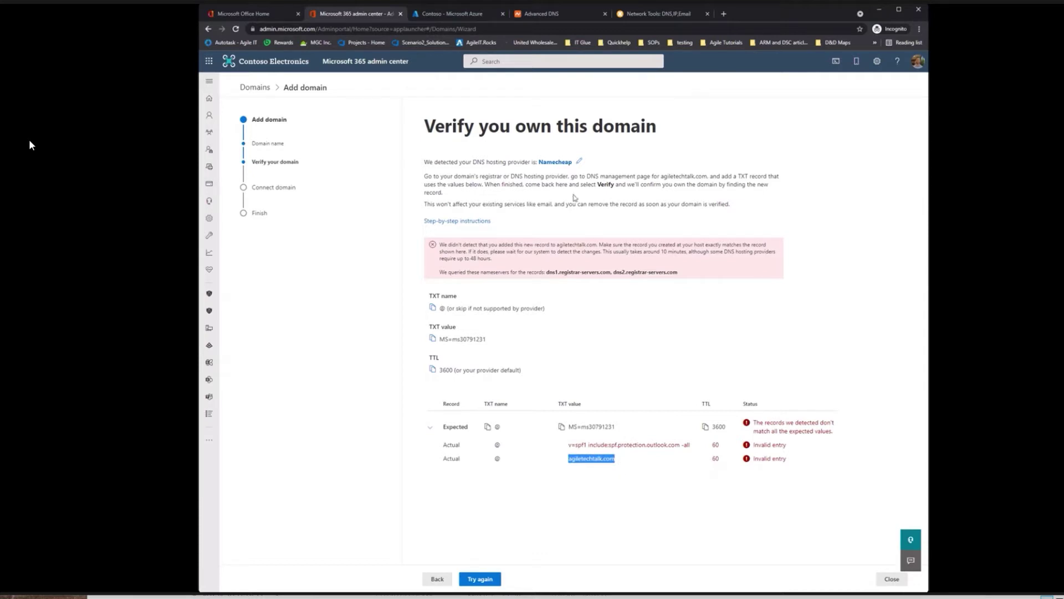
click(488, 579)
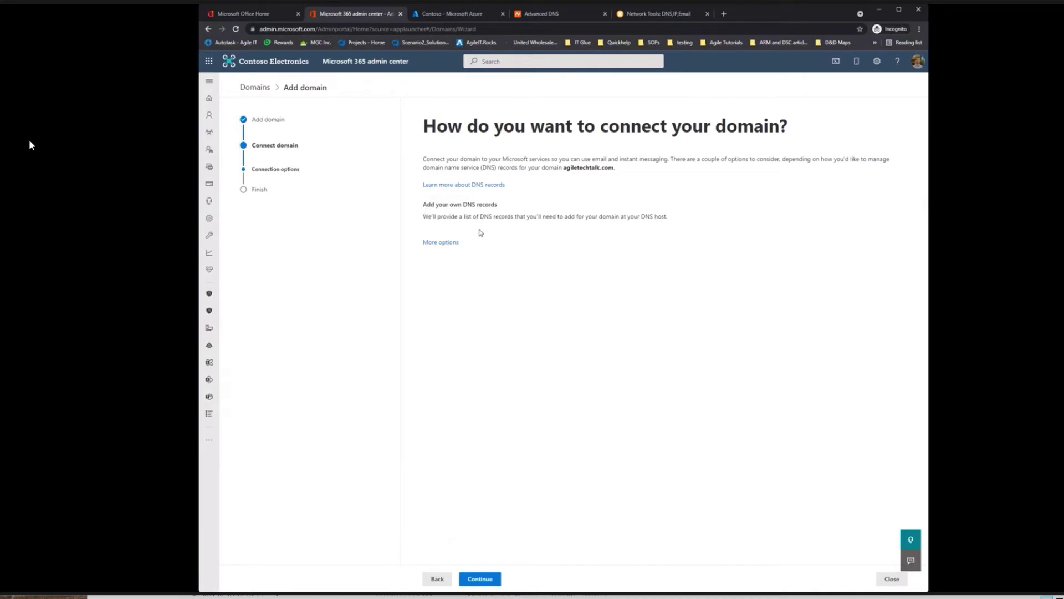
Step: Expand the required MX, CNAME and TXT record details in the wizard
click(480, 579)
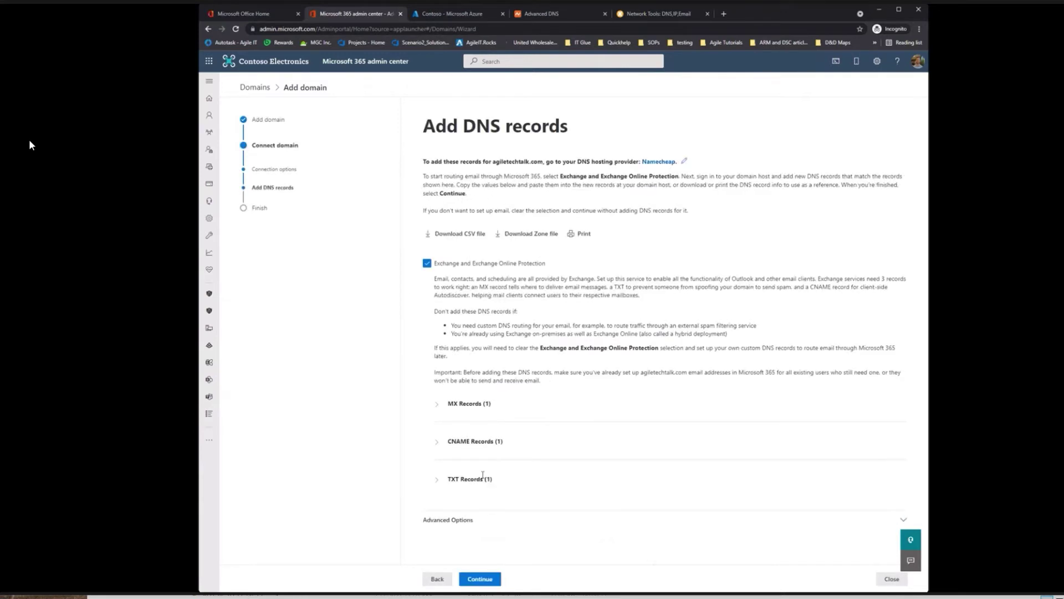
click(437, 404)
click(437, 495)
scroll(435, 532, down, 2)
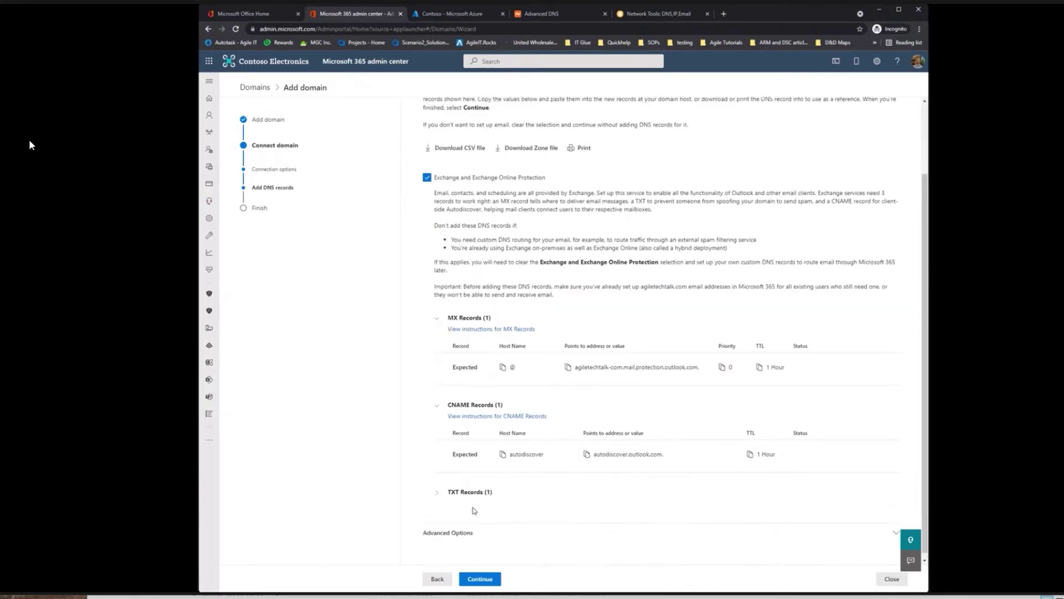
click(436, 492)
scroll(673, 315, down, 1)
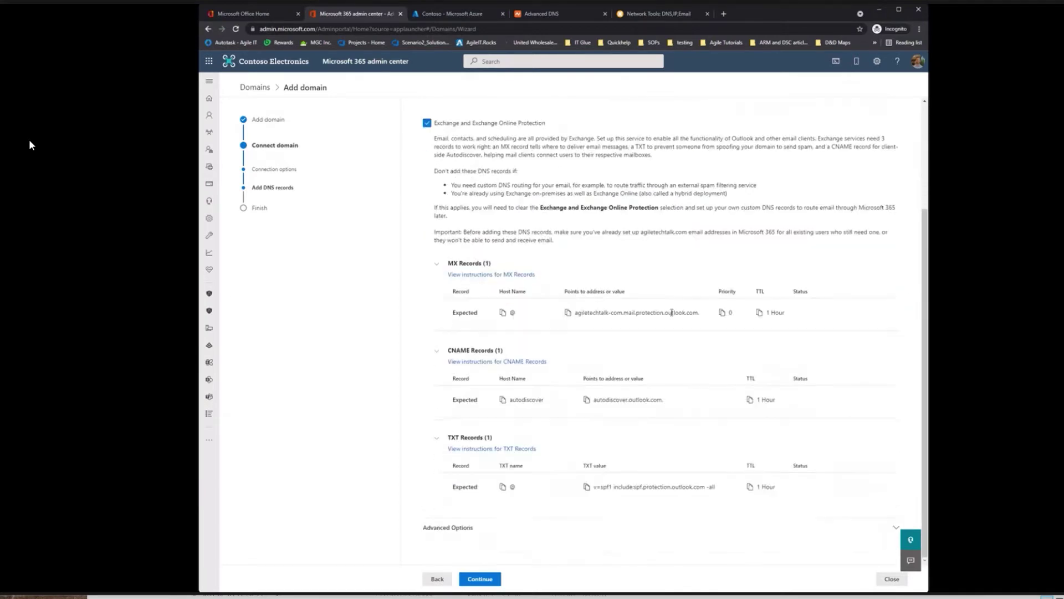
Step: Check the advanced options, copy the MX host value and compare with Namecheap's records
click(442, 536)
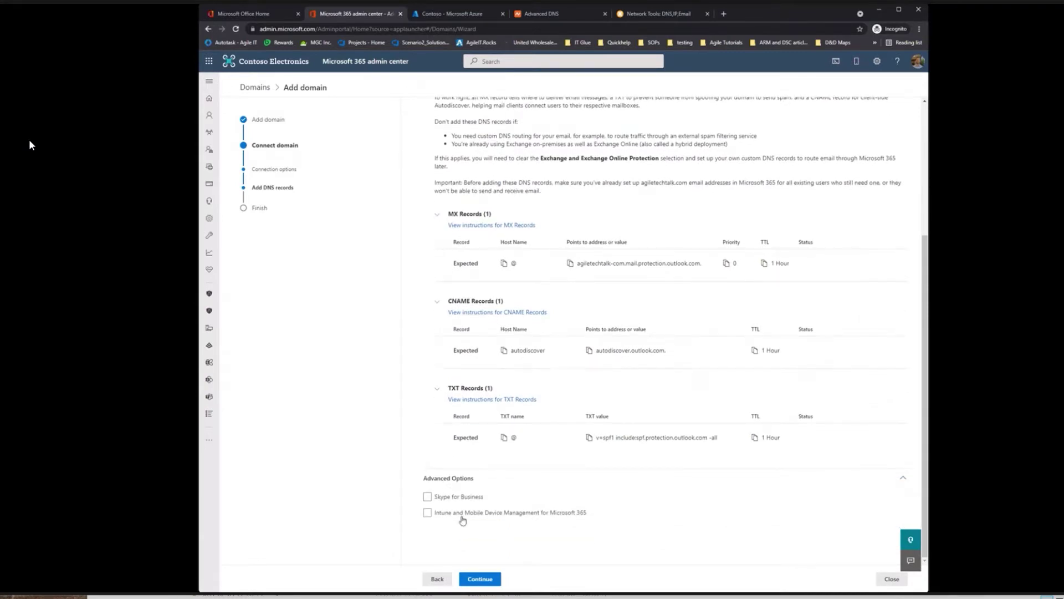
click(449, 480)
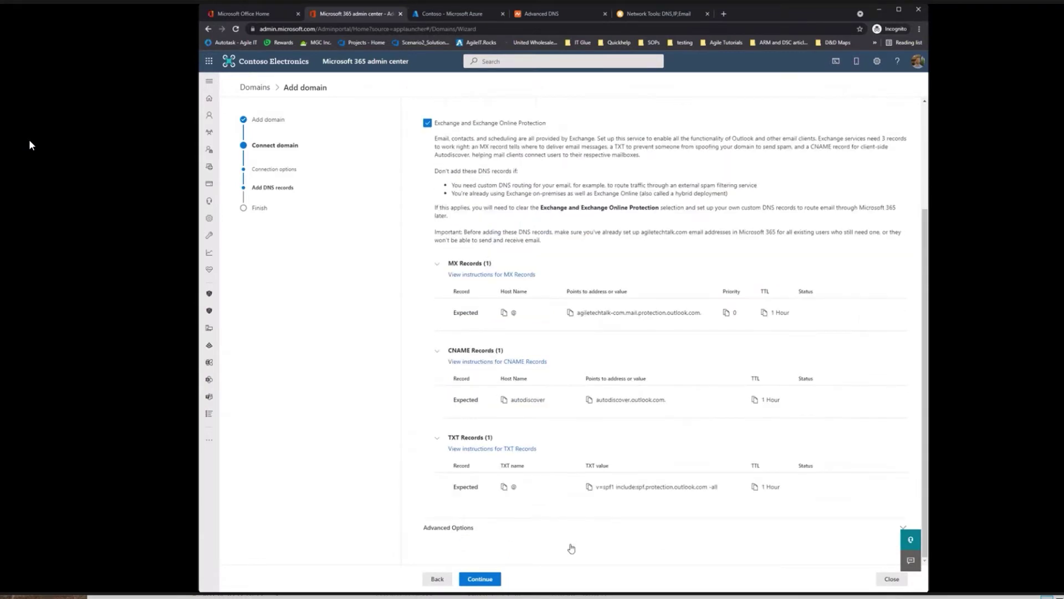
click(435, 525)
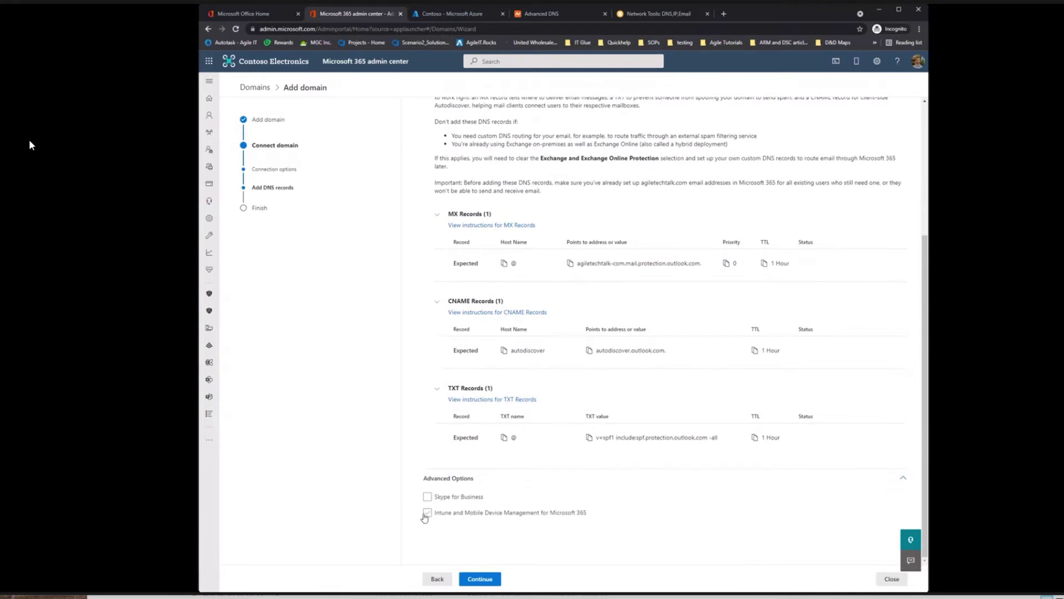
click(432, 479)
scroll(507, 421, up, 2)
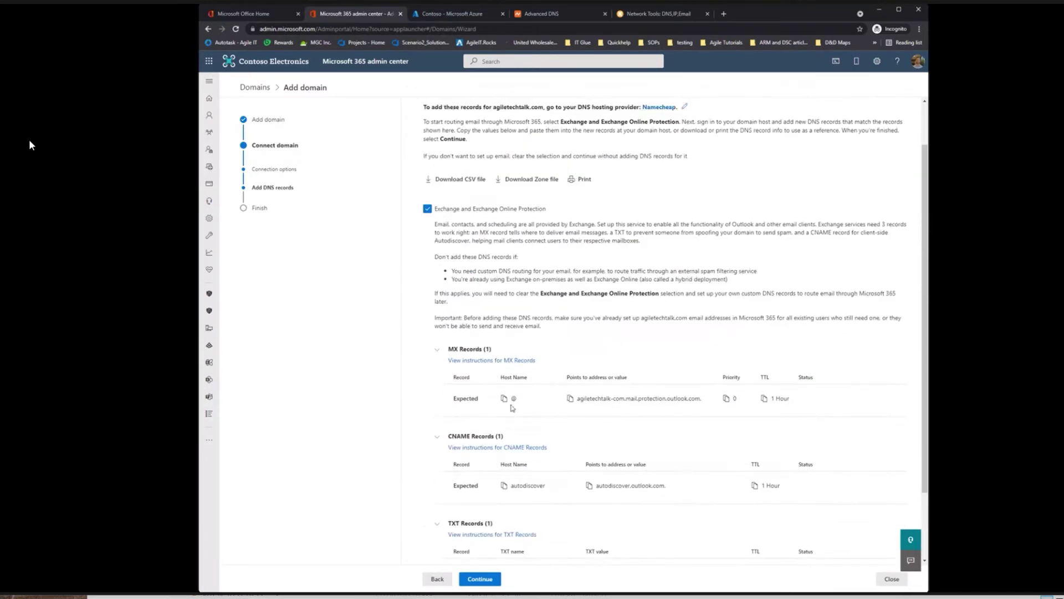
click(504, 399)
click(554, 13)
scroll(543, 298, down, 3)
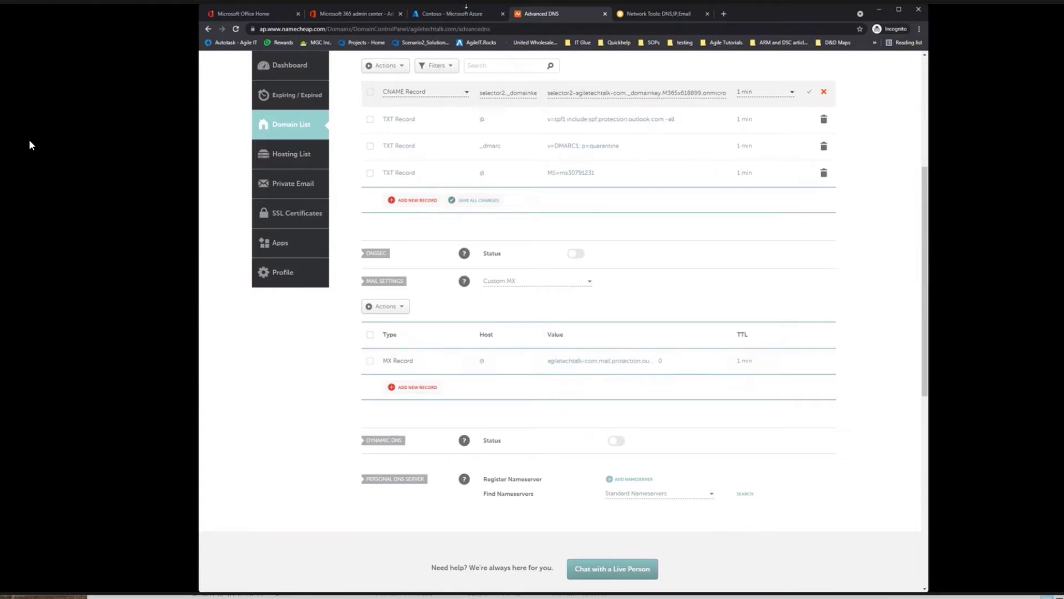
Step: Add a new CNAME record in Namecheap with host autodiscover
click(356, 20)
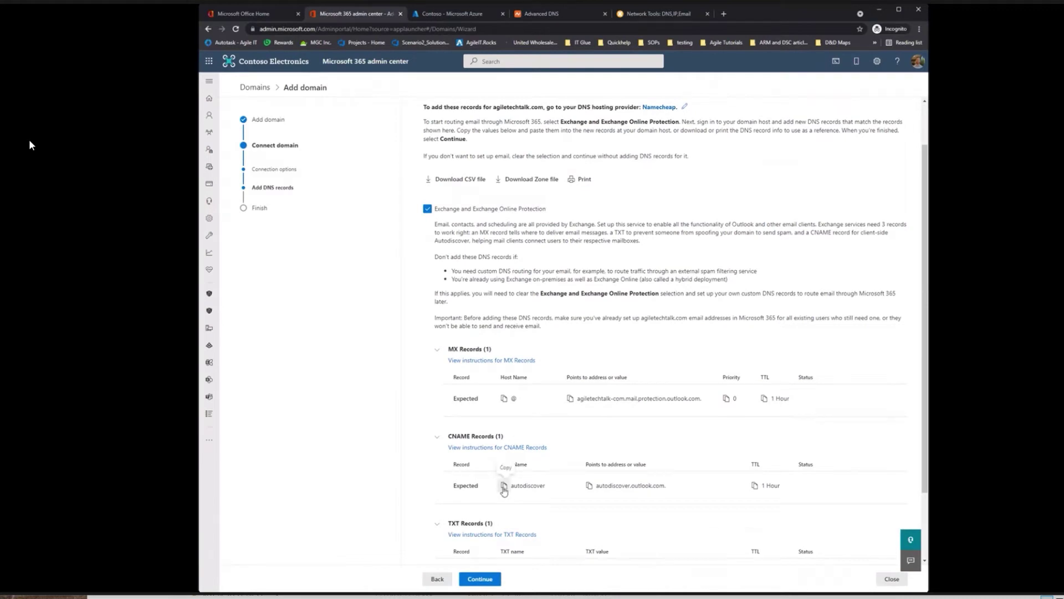
click(546, 13)
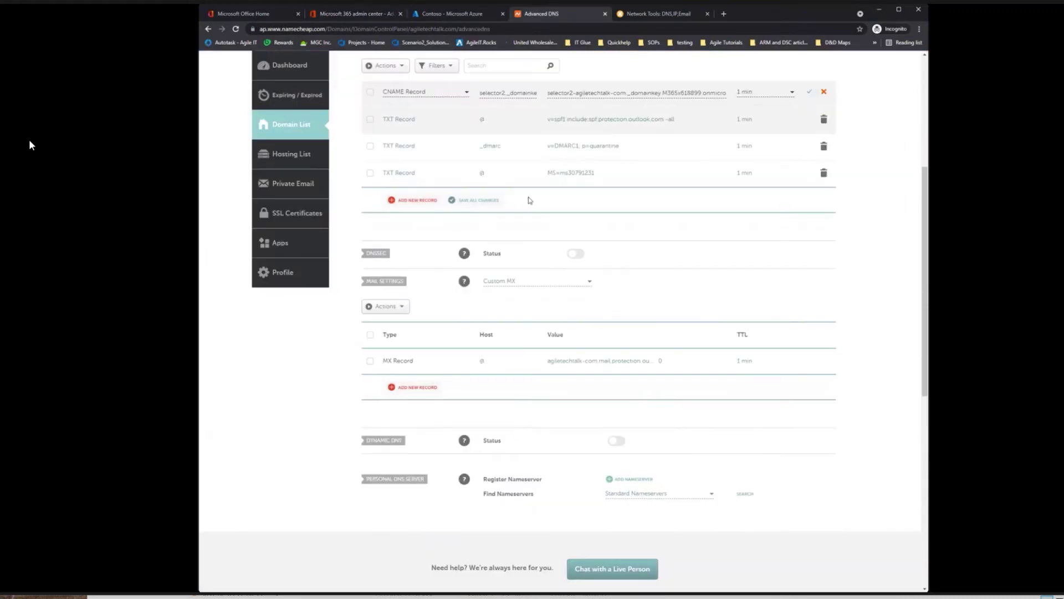
click(362, 12)
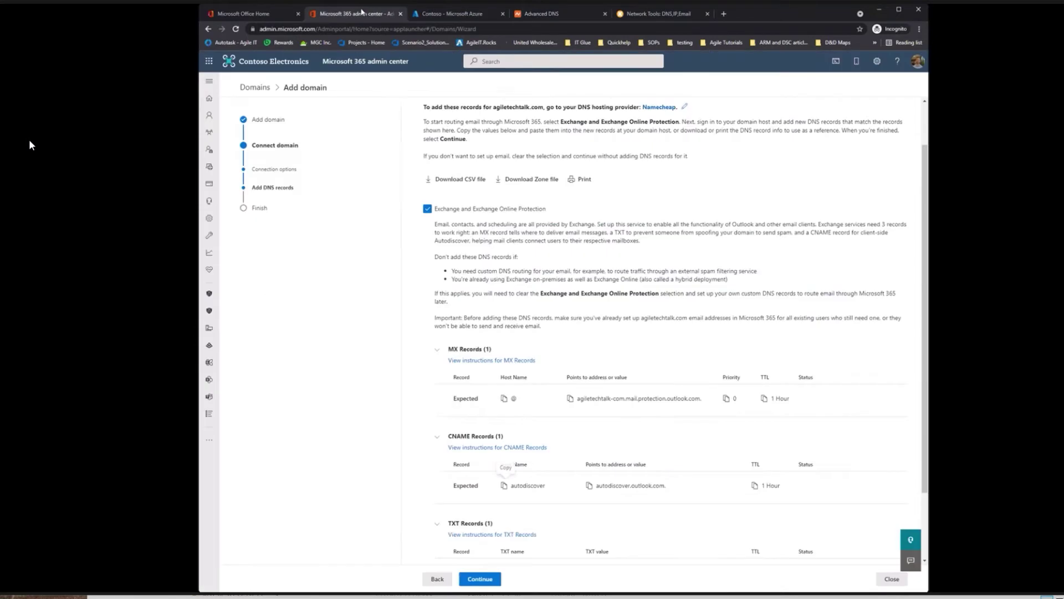
click(546, 13)
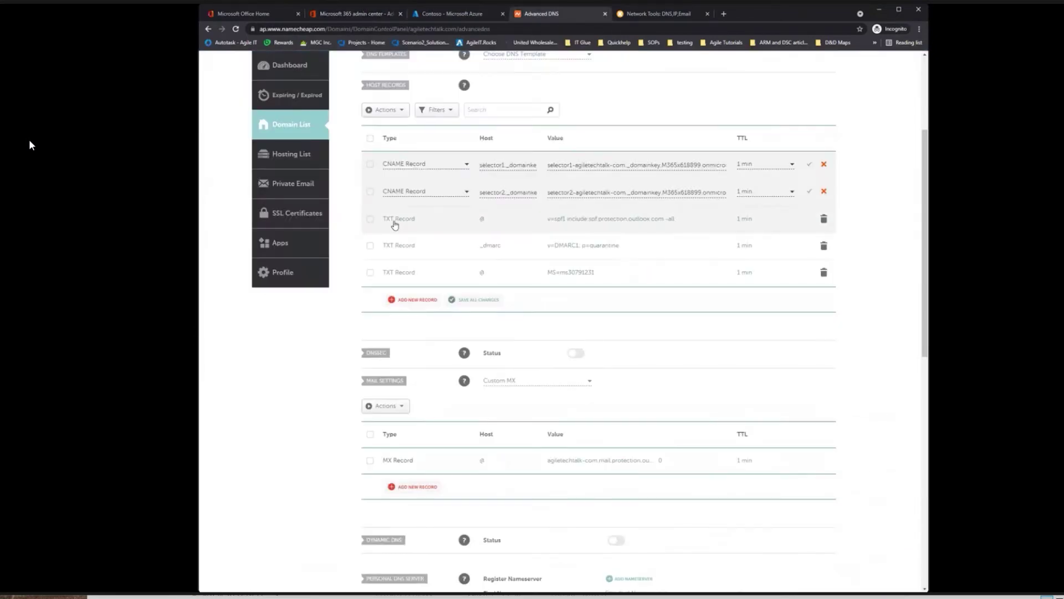
click(405, 300)
scroll(410, 232, down, 1)
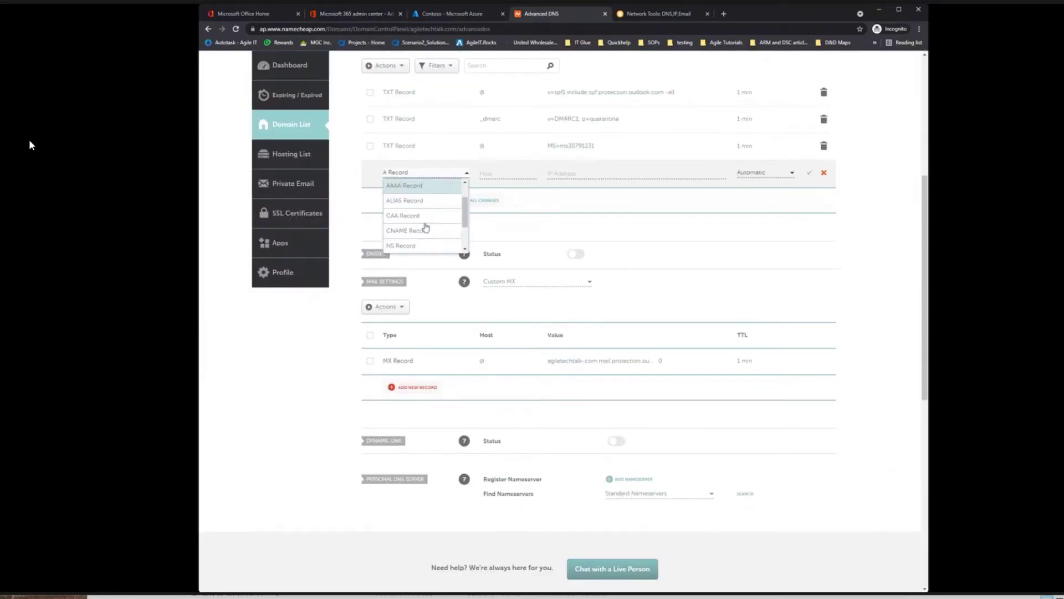
click(408, 217)
click(586, 175)
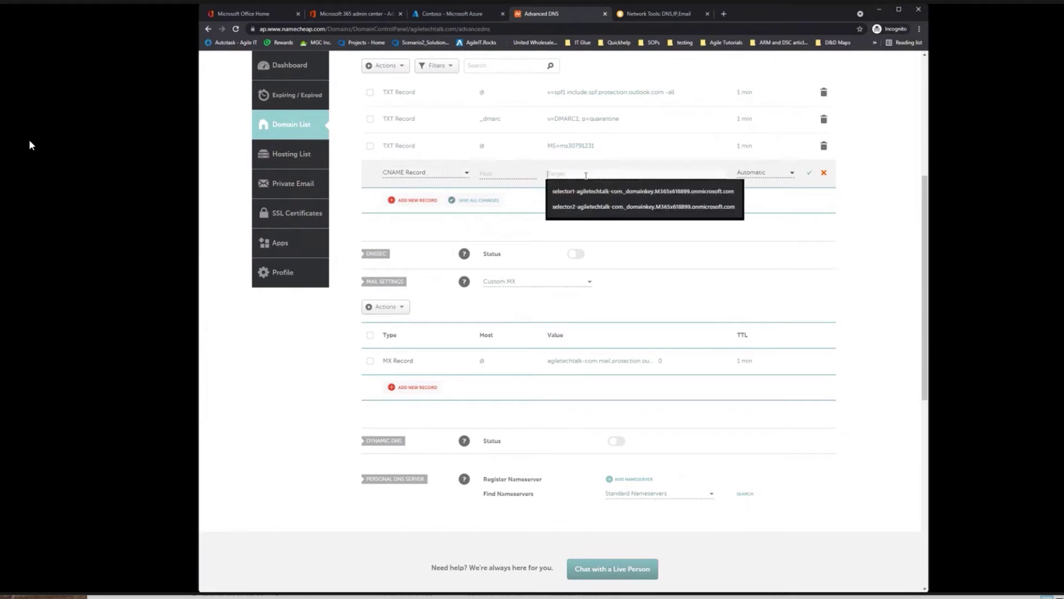
text(autodiscover)
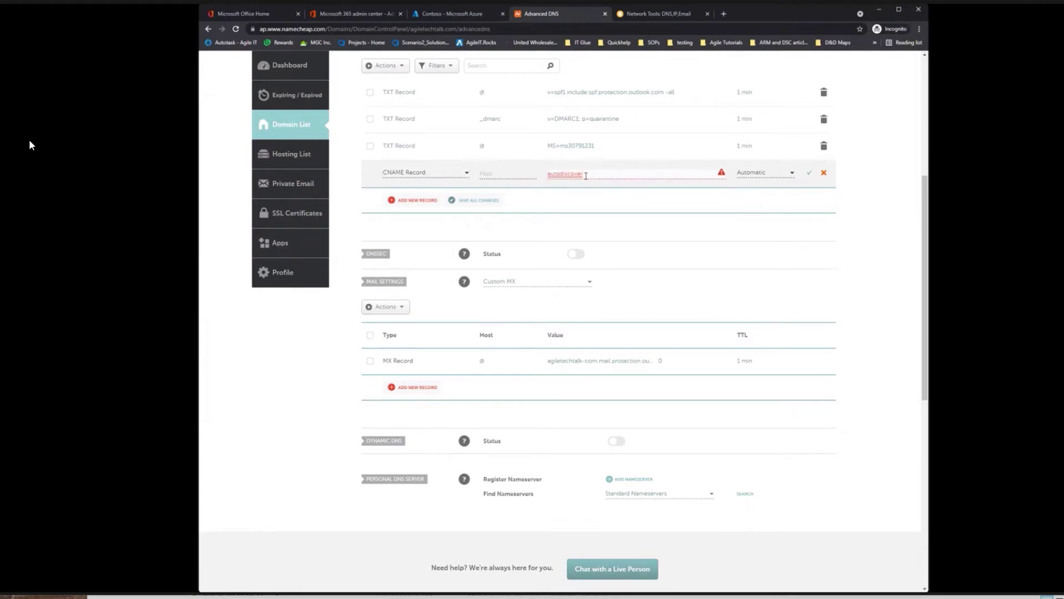
click(509, 176)
text(autodiscover)
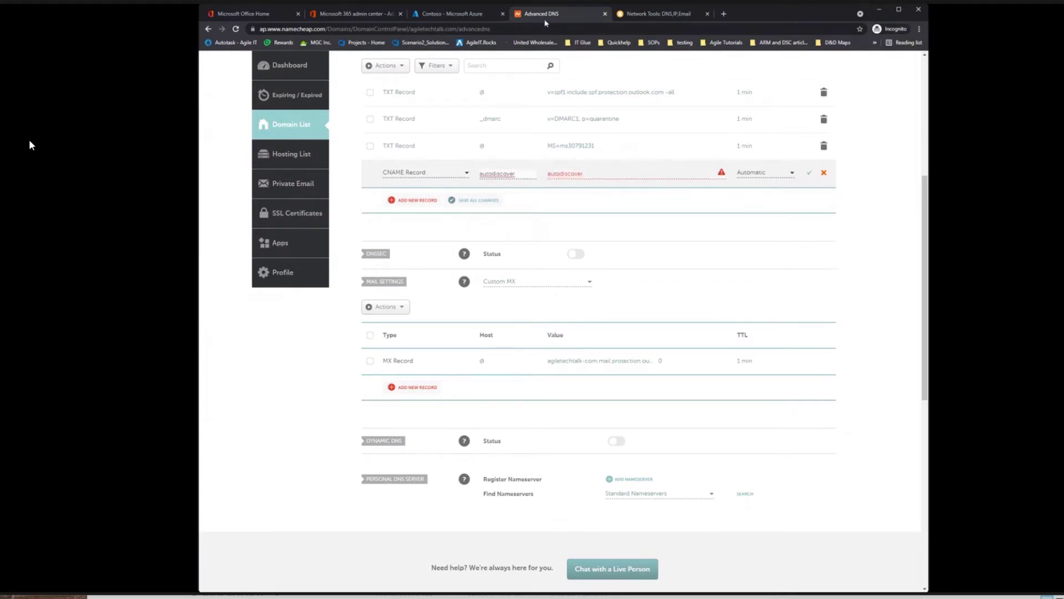
Step: Set the CNAME target to autodiscover.outlook.com with a 1 min TTL and save it
click(354, 13)
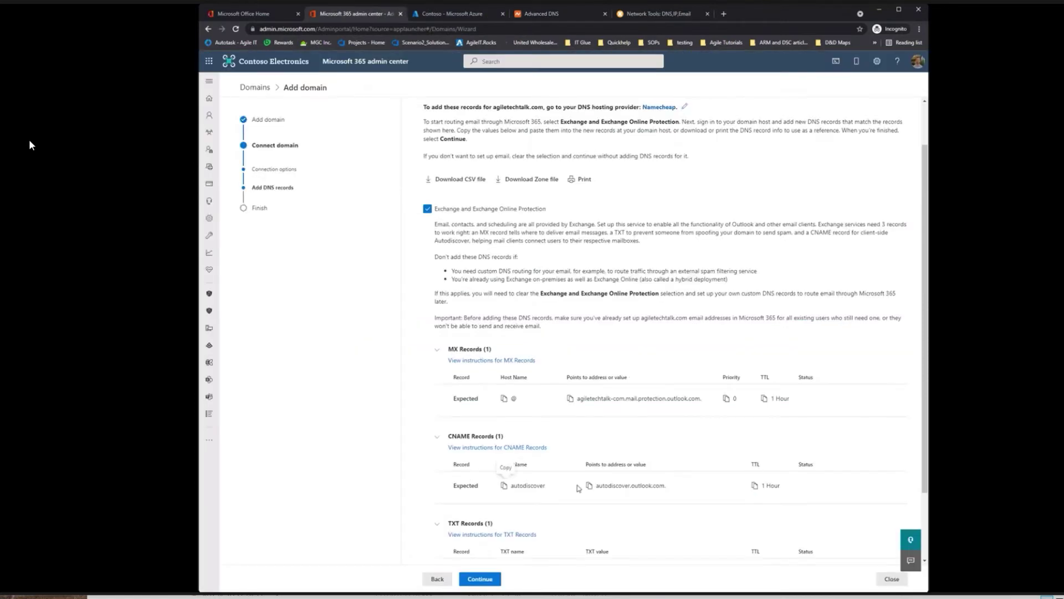
click(587, 485)
click(535, 13)
double_click(585, 178)
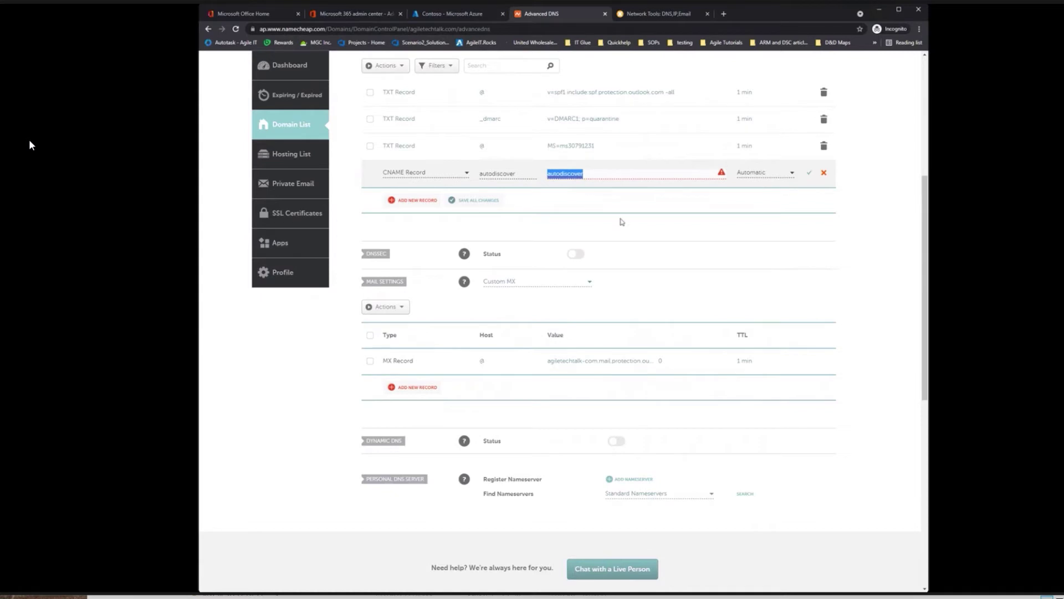
key(ctrl+v)
click(770, 173)
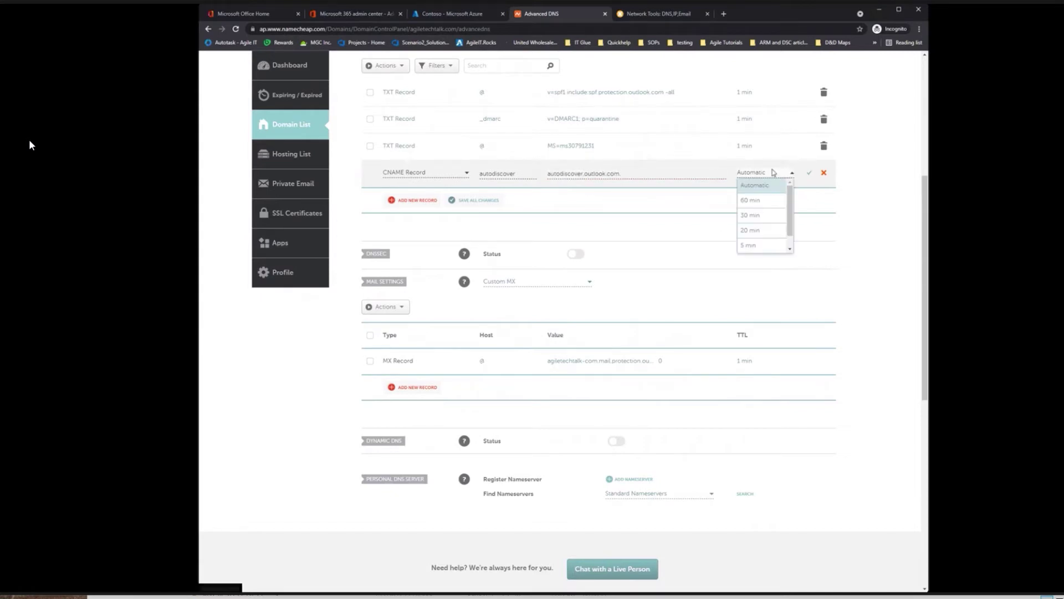
scroll(765, 239, down, 1)
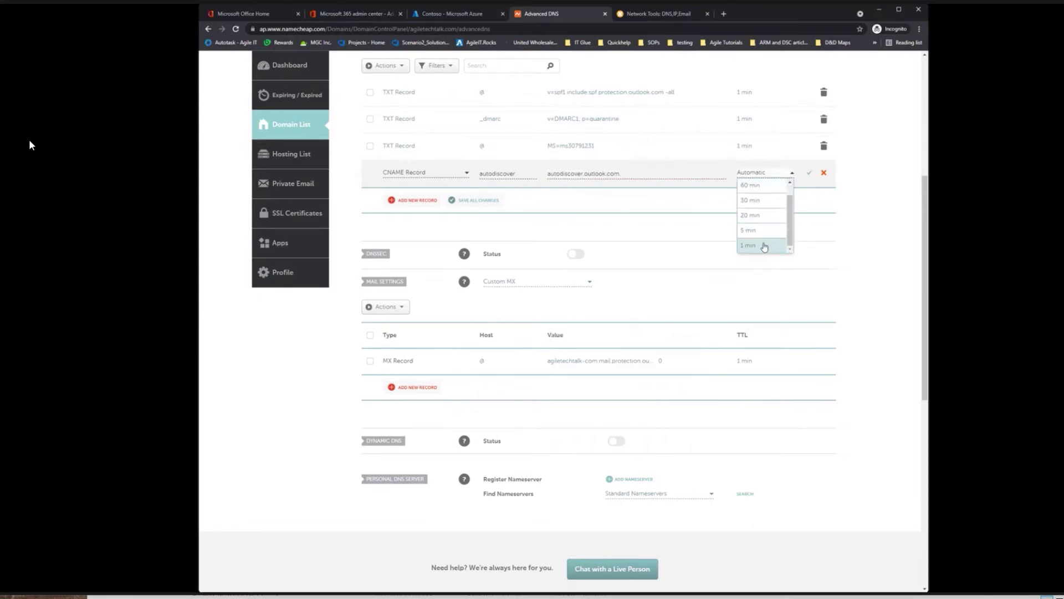
click(809, 174)
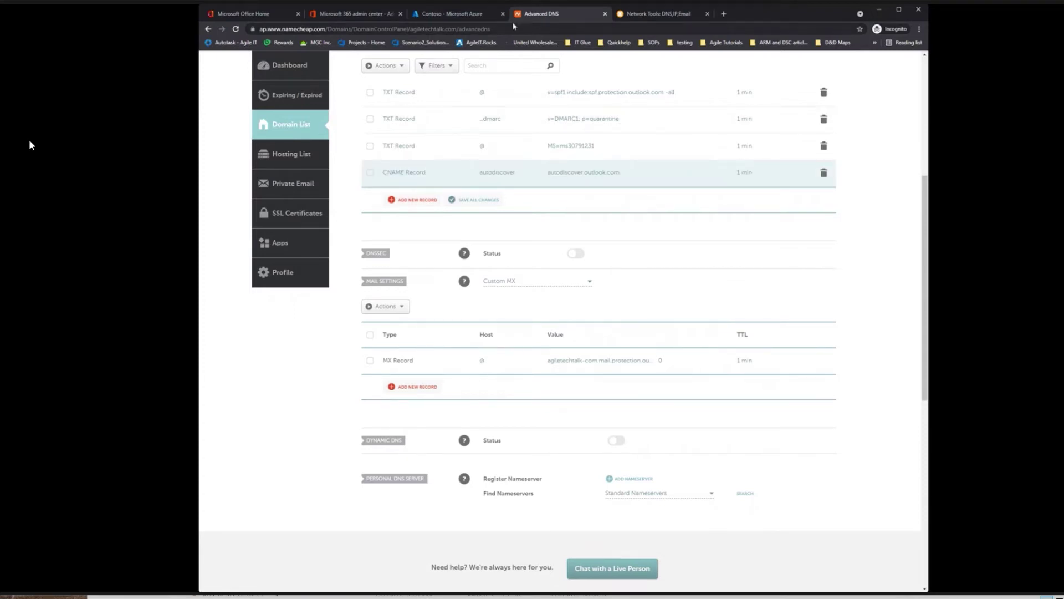
click(359, 10)
scroll(516, 505, down, 2)
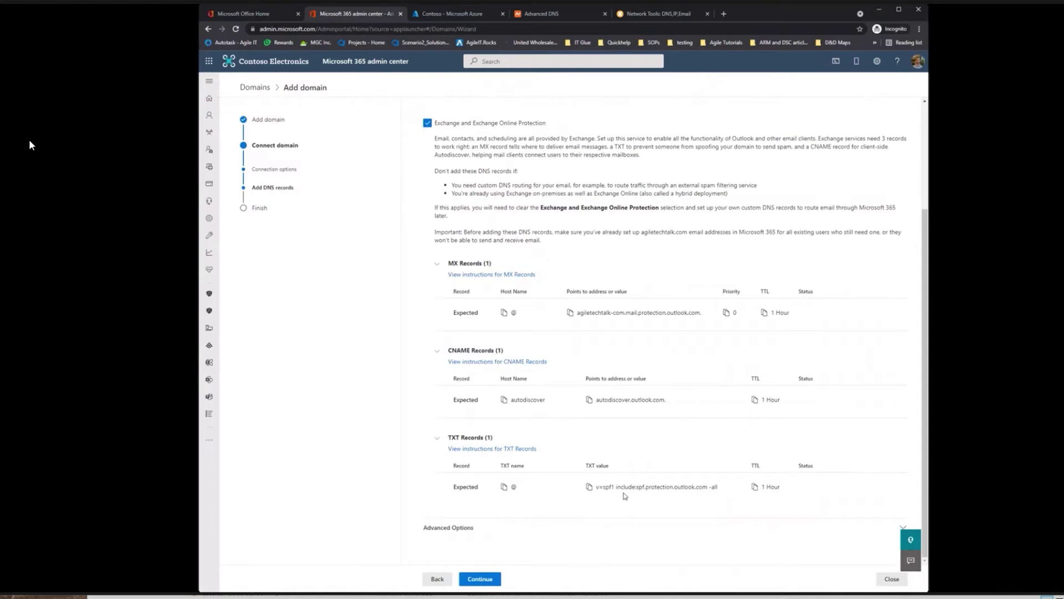
Step: Have Microsoft 365 check the DNS records for agiletechtalk.com and finish the setup wizard
click(541, 13)
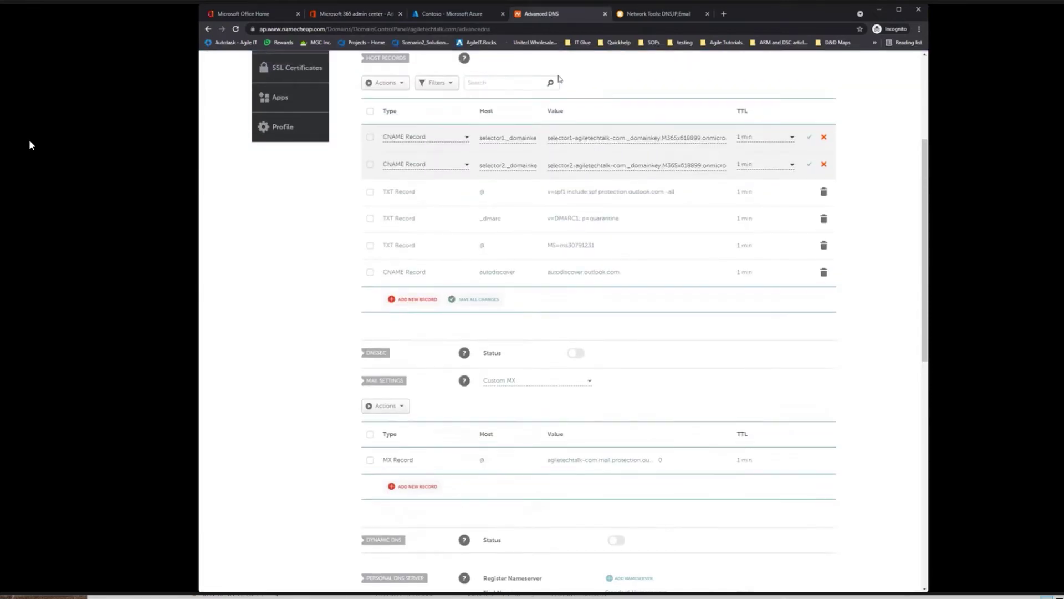
key(ctrl+2)
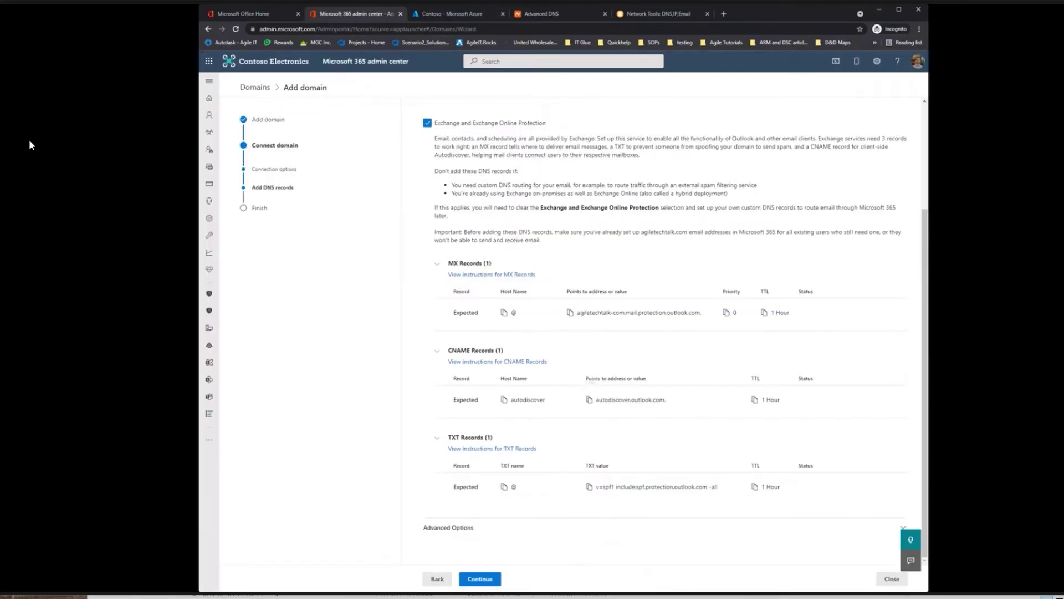
click(478, 579)
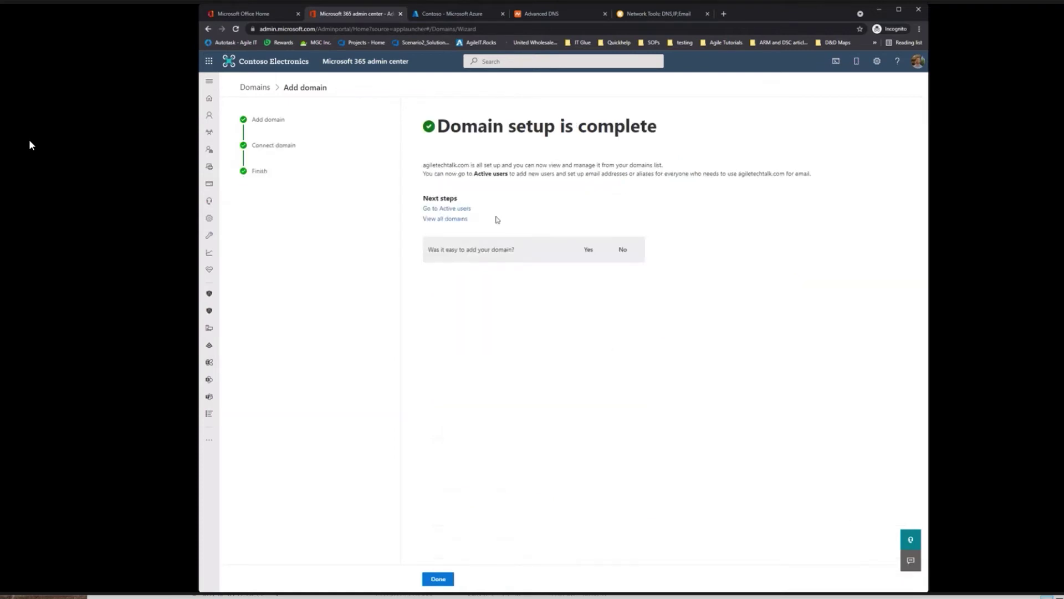
click(437, 579)
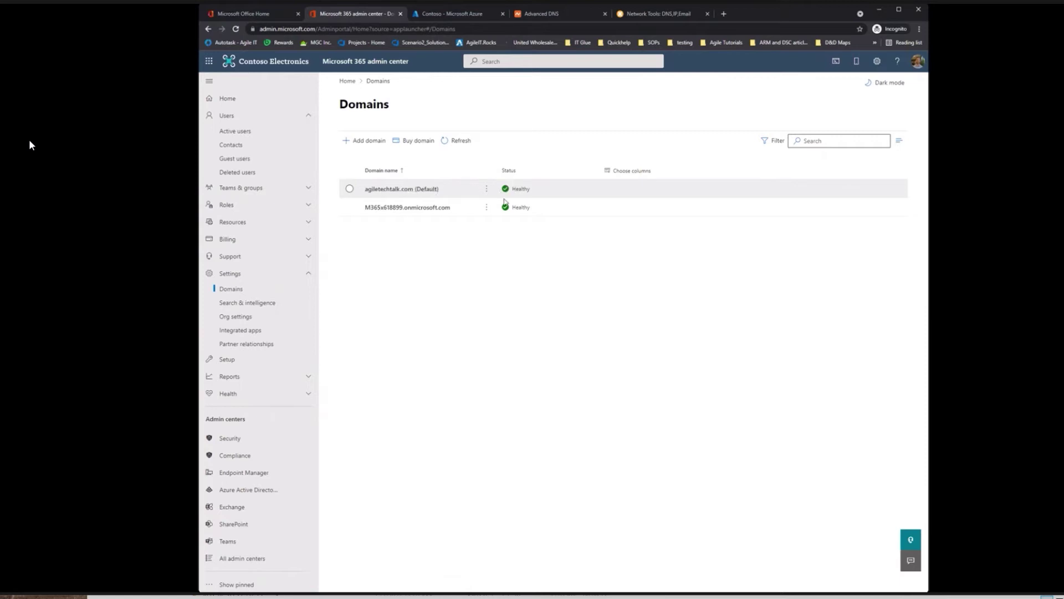
Step: Confirm agiletechtalk.com shows Healthy, then go to the Active users list
drag(506, 189, 541, 189)
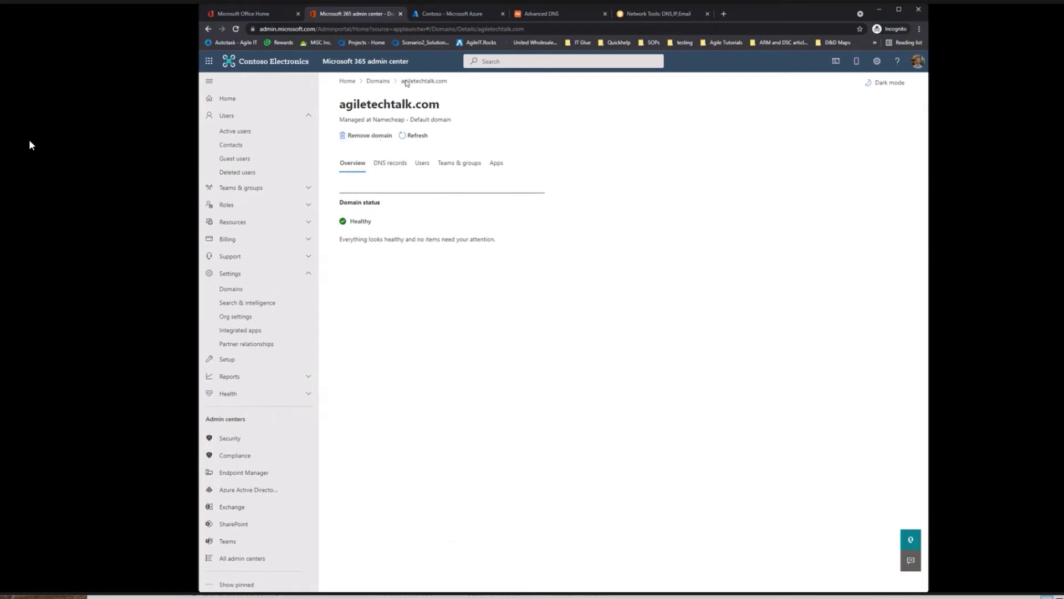
click(376, 81)
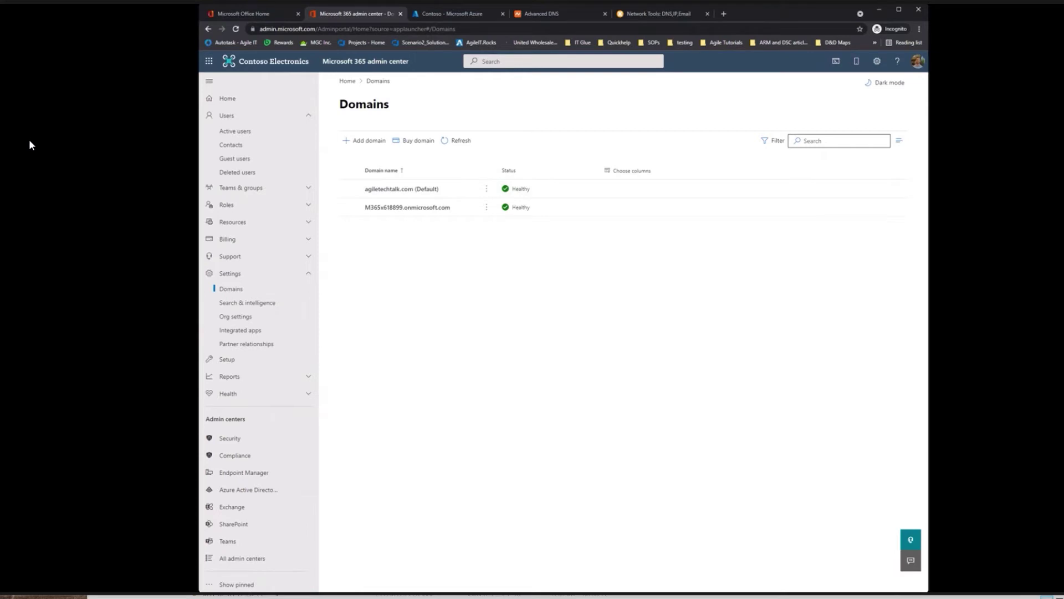
click(224, 138)
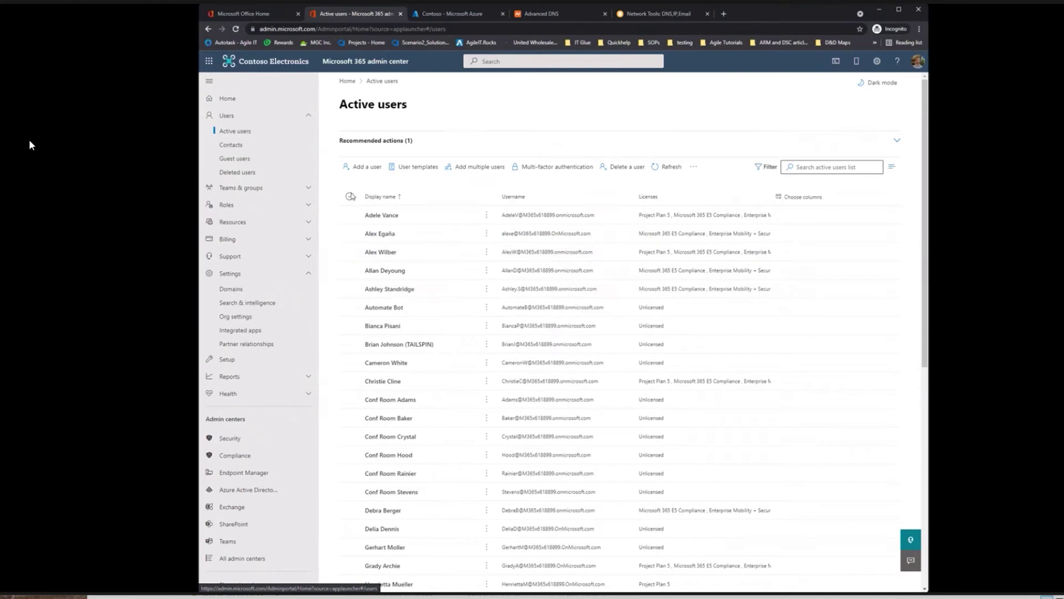
click(350, 197)
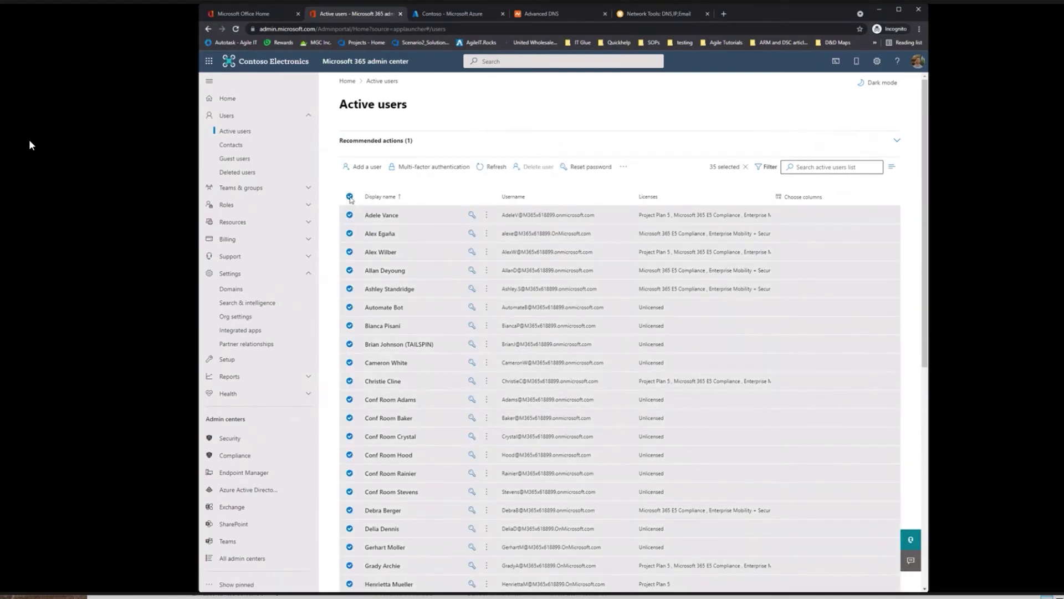
click(350, 197)
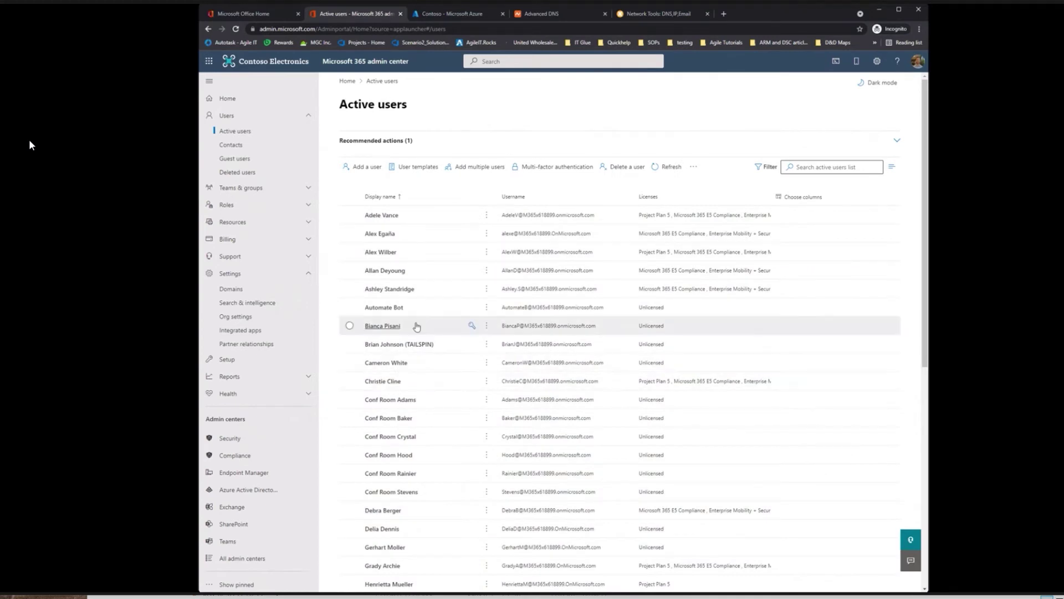
scroll(453, 365, down, 1)
scroll(447, 363, up, 1)
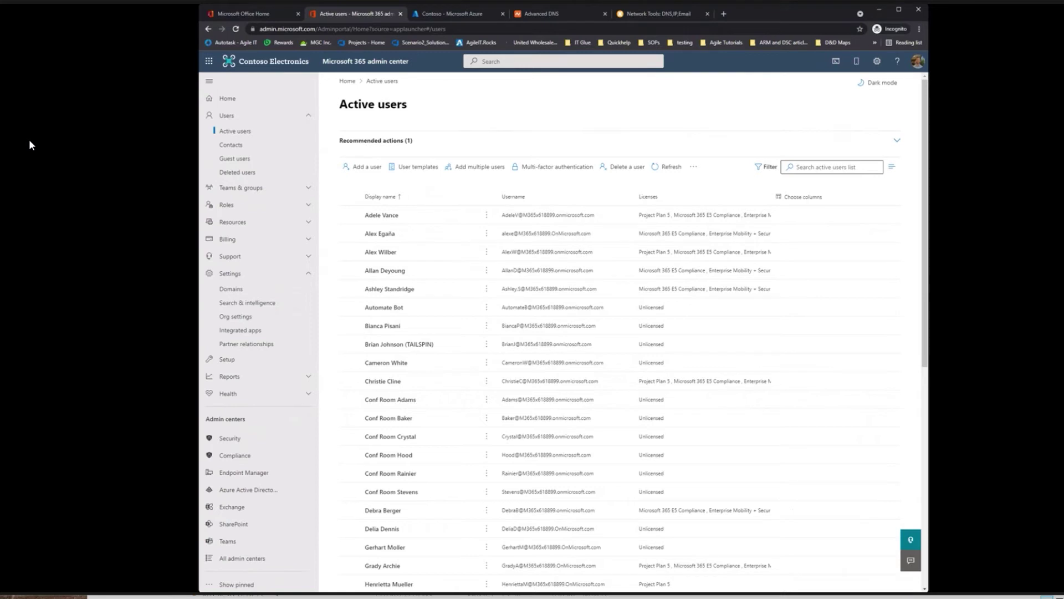
click(369, 166)
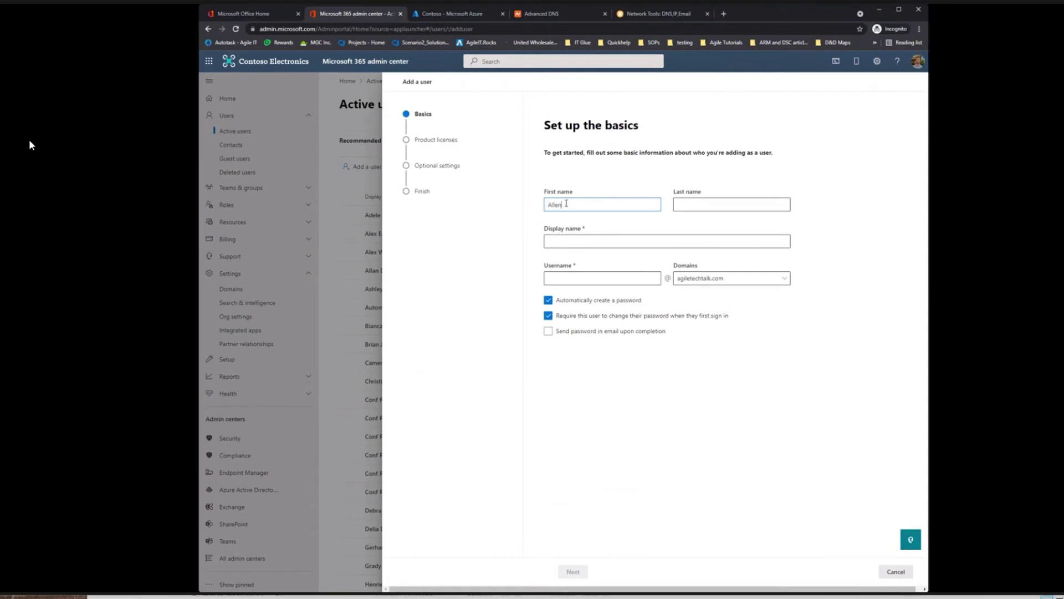
click(686, 206)
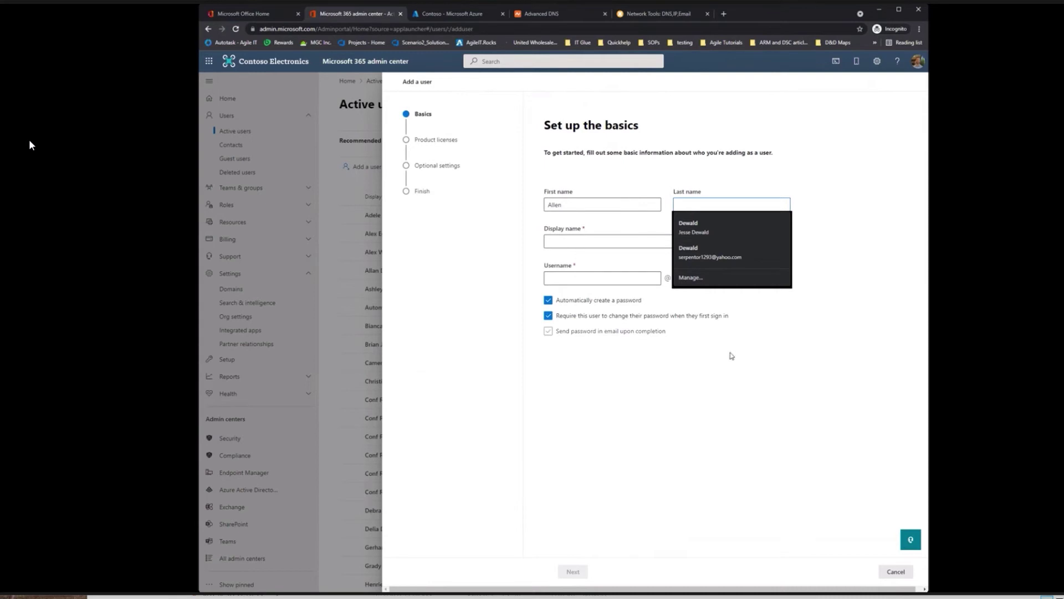
click(896, 571)
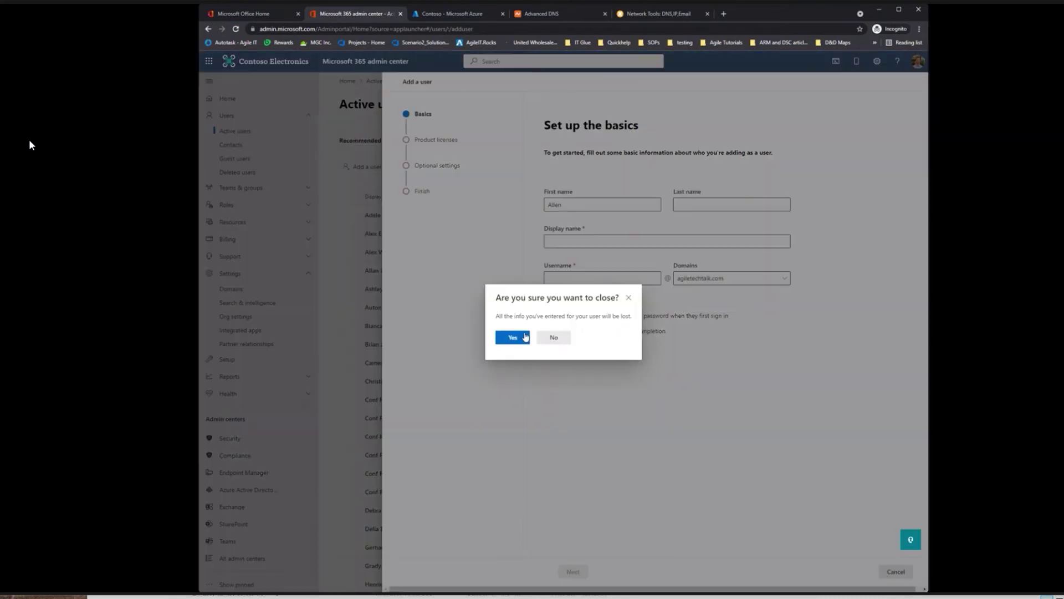
click(519, 337)
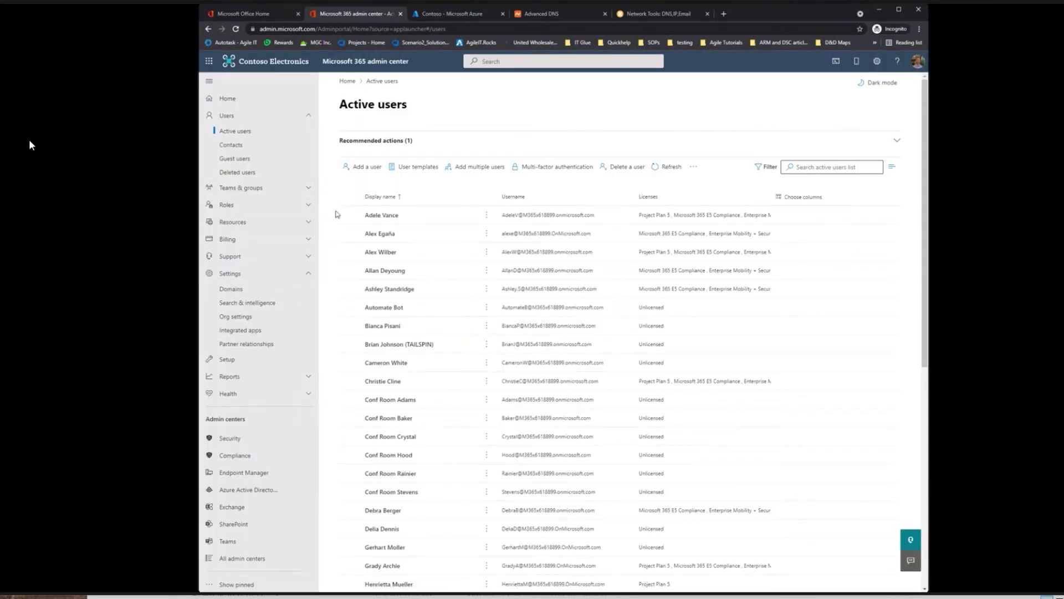
click(373, 273)
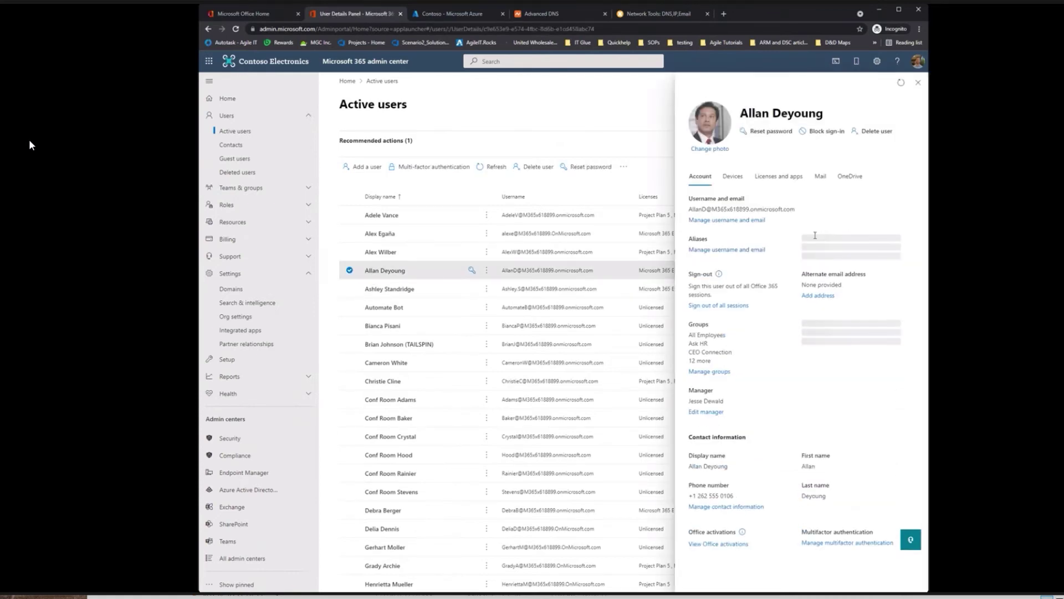
click(712, 225)
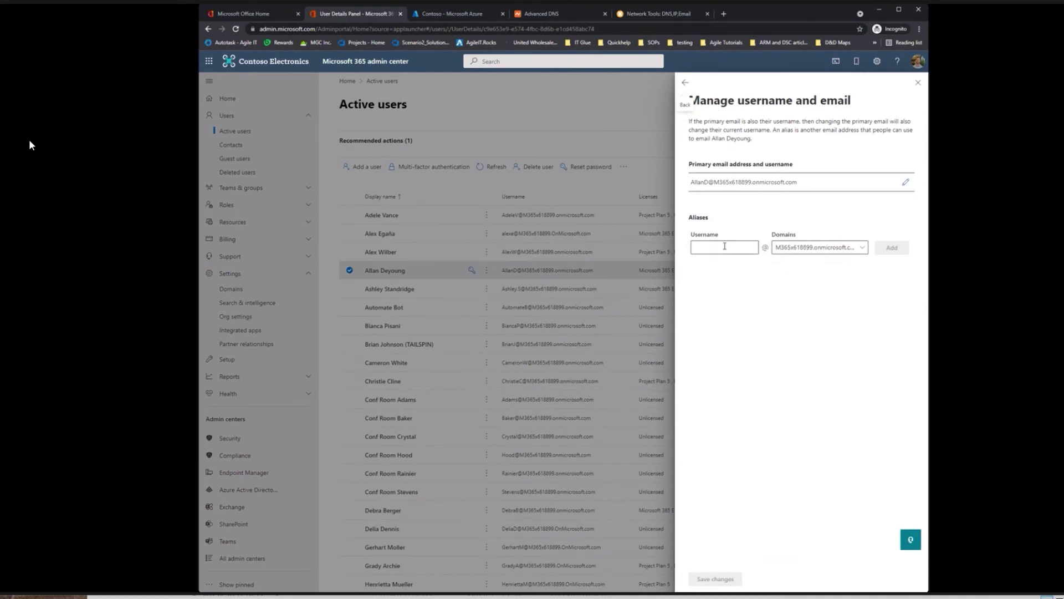
click(799, 252)
click(810, 252)
click(723, 244)
text(AllanD)
click(777, 248)
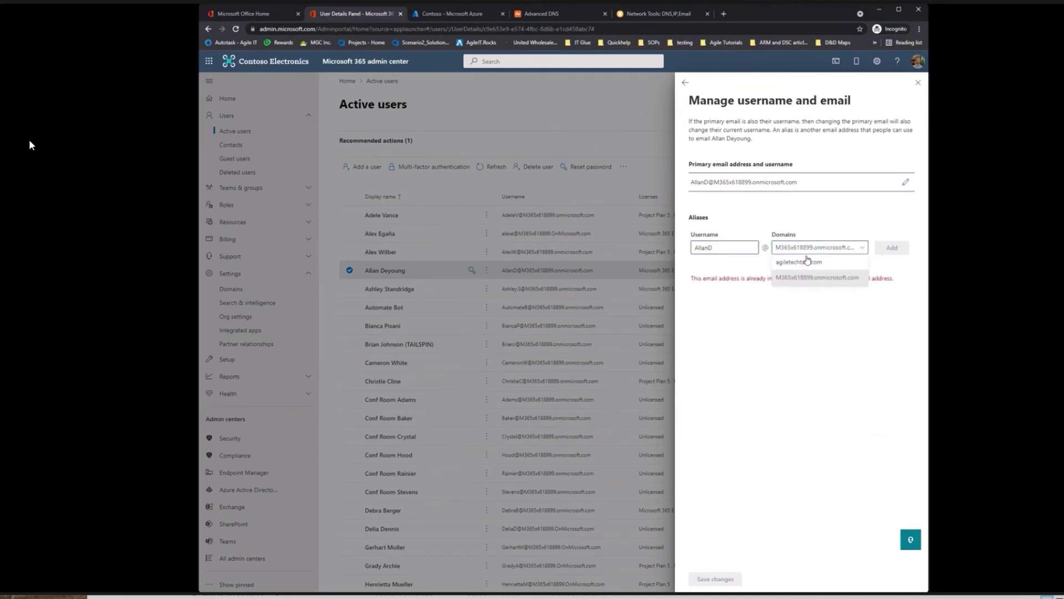
click(807, 279)
click(821, 415)
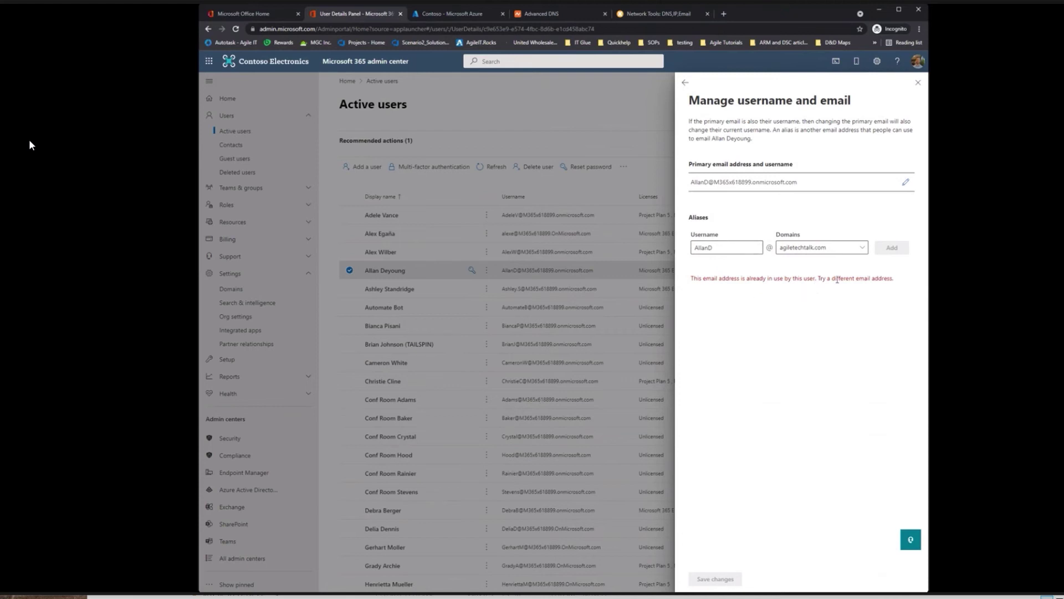
click(906, 182)
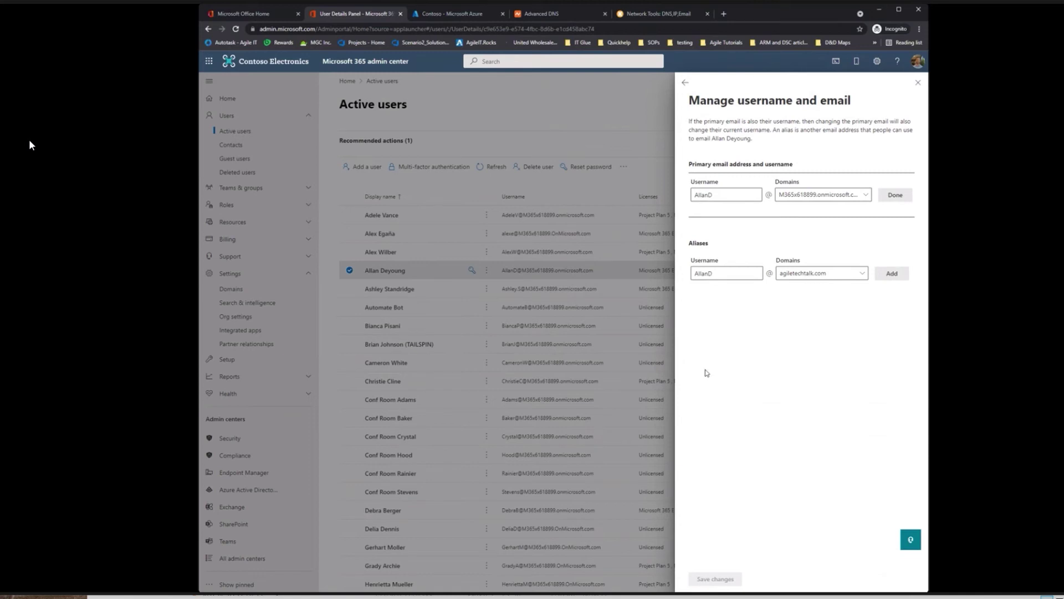
click(918, 83)
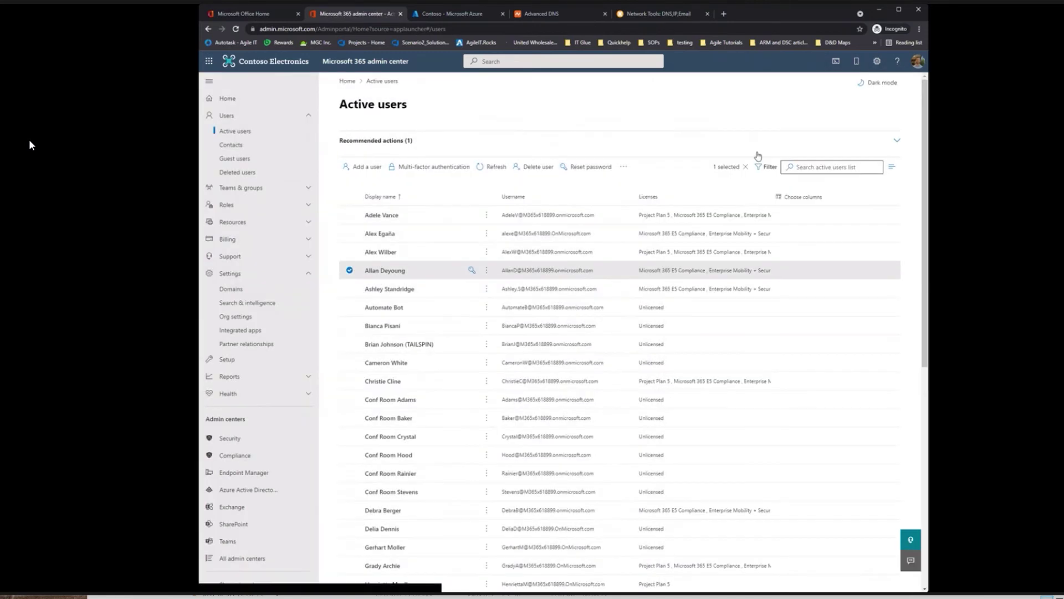
Step: Reload Active users and show the more-actions menu for the fourth-row user
click(383, 270)
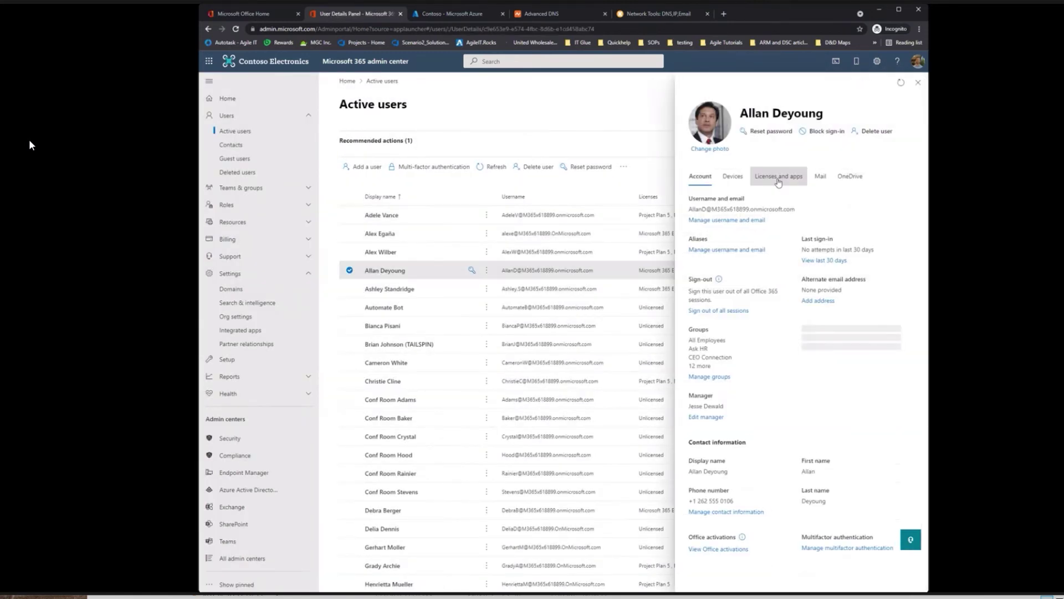
click(918, 82)
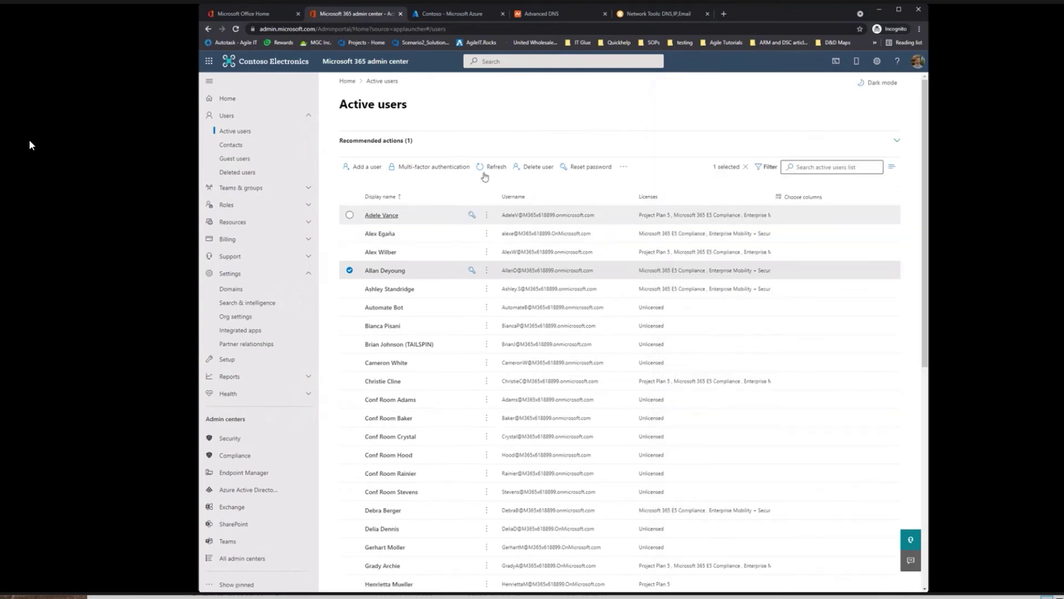
click(624, 168)
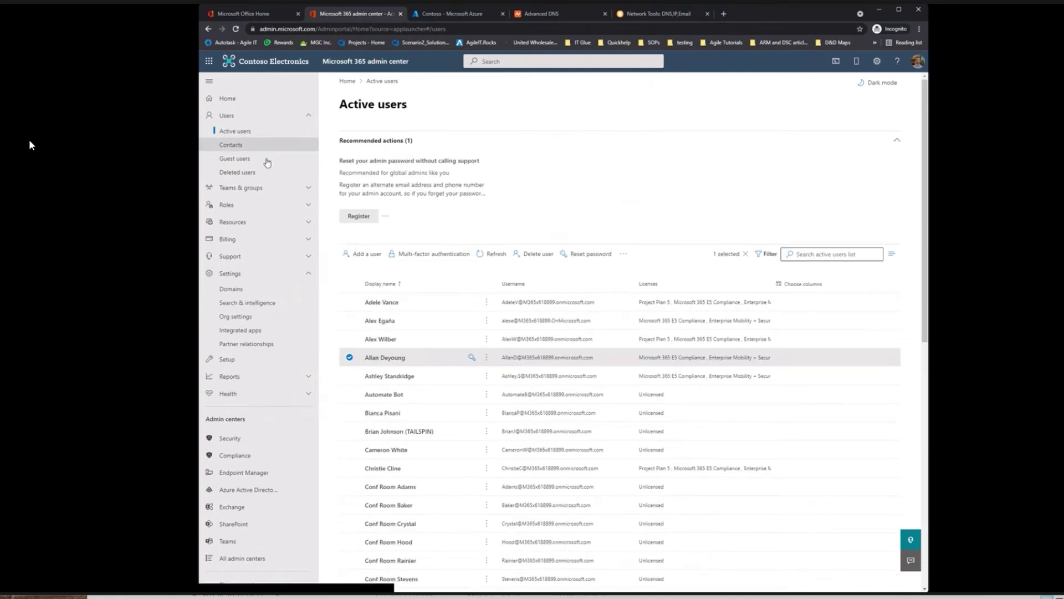
click(235, 28)
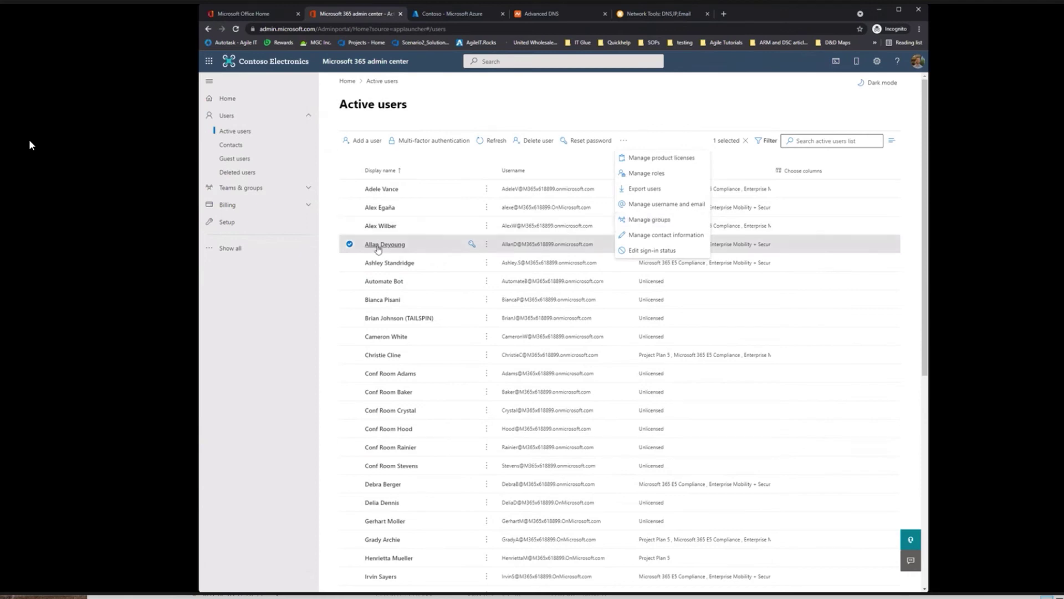
click(350, 227)
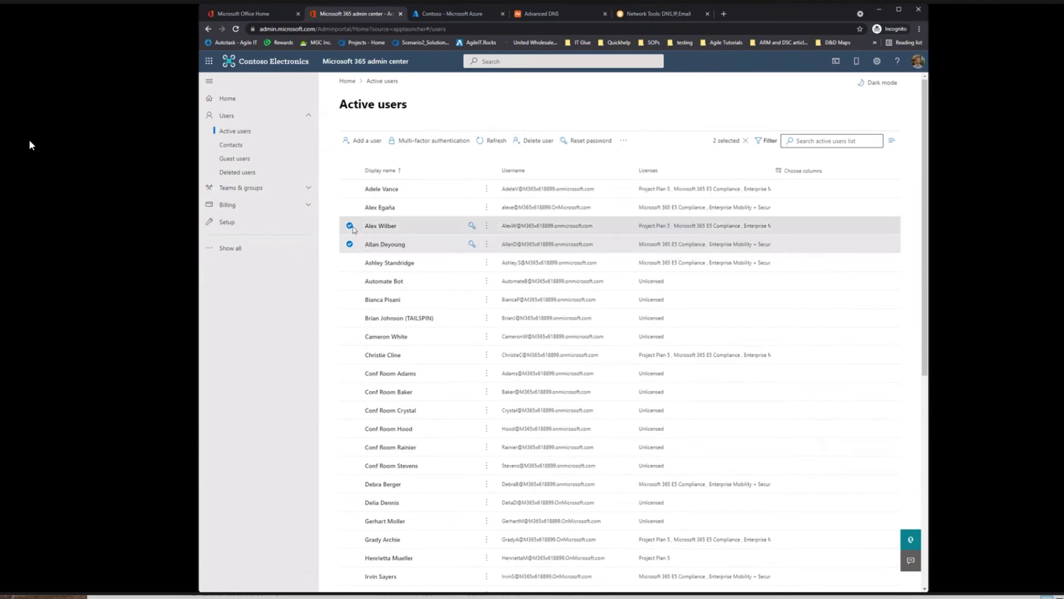
click(349, 226)
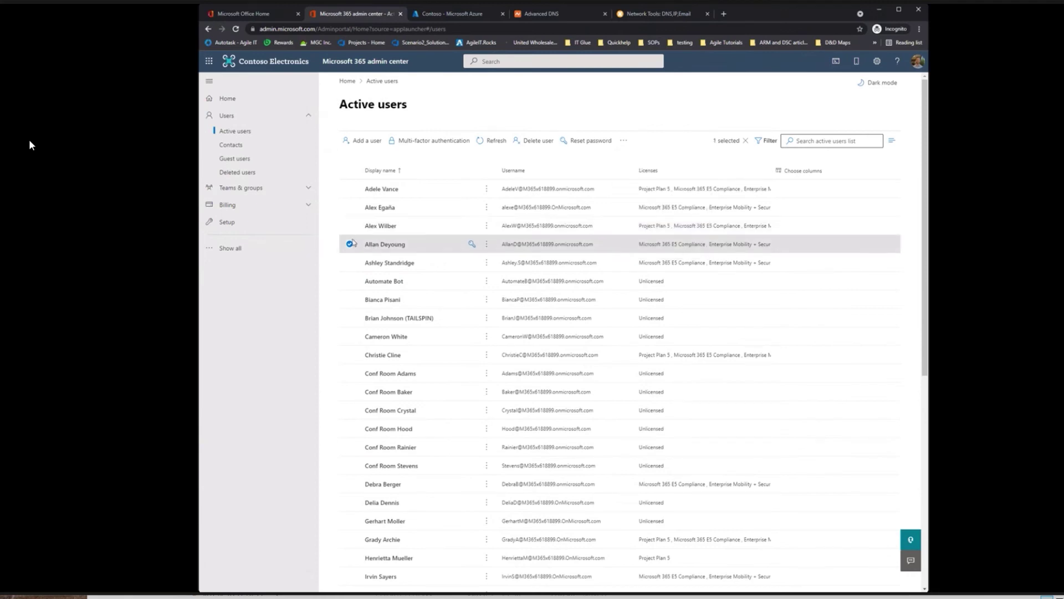
click(623, 142)
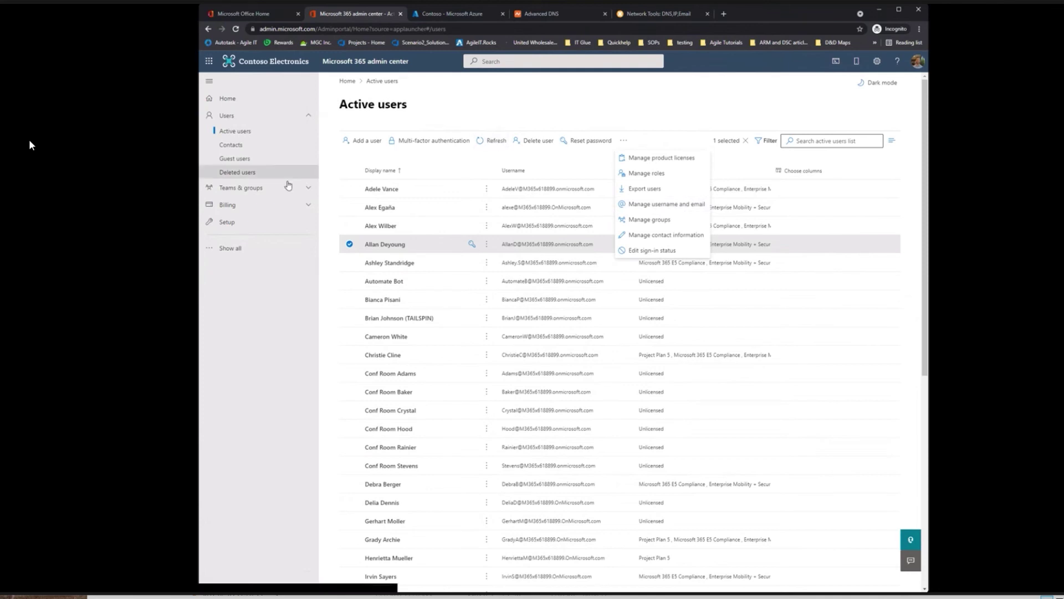
Step: Switch the fourth-row user's primary email domain to agiletechtalk.com and save the change
click(674, 210)
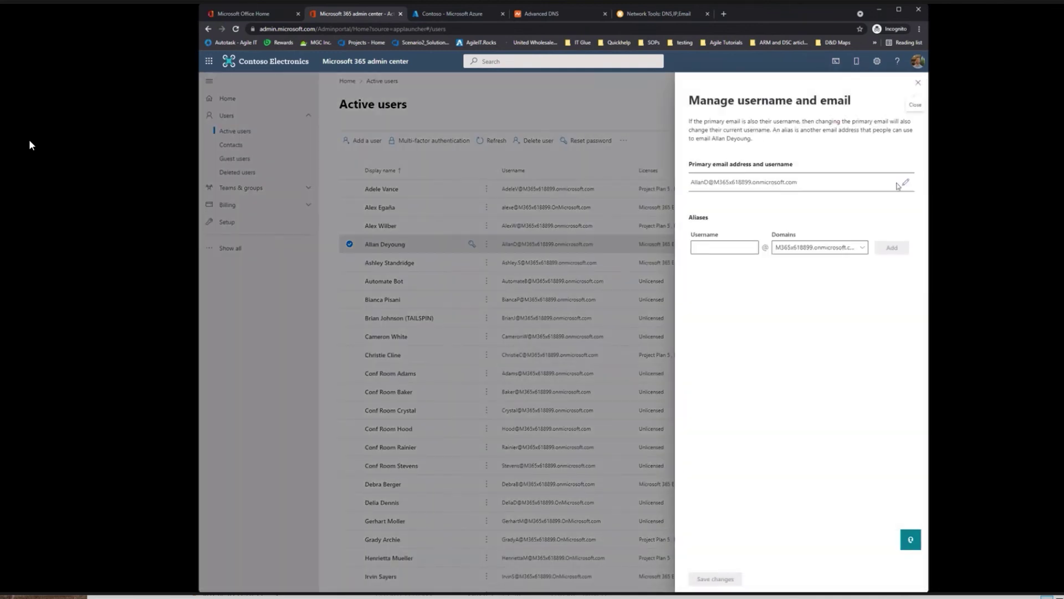
click(902, 182)
click(842, 195)
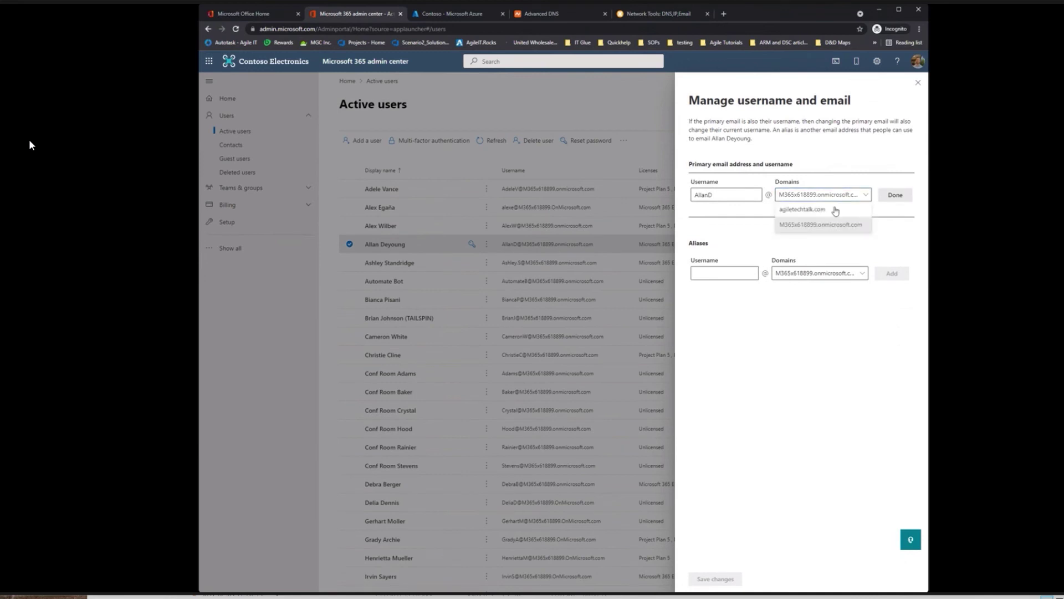
click(817, 210)
click(895, 195)
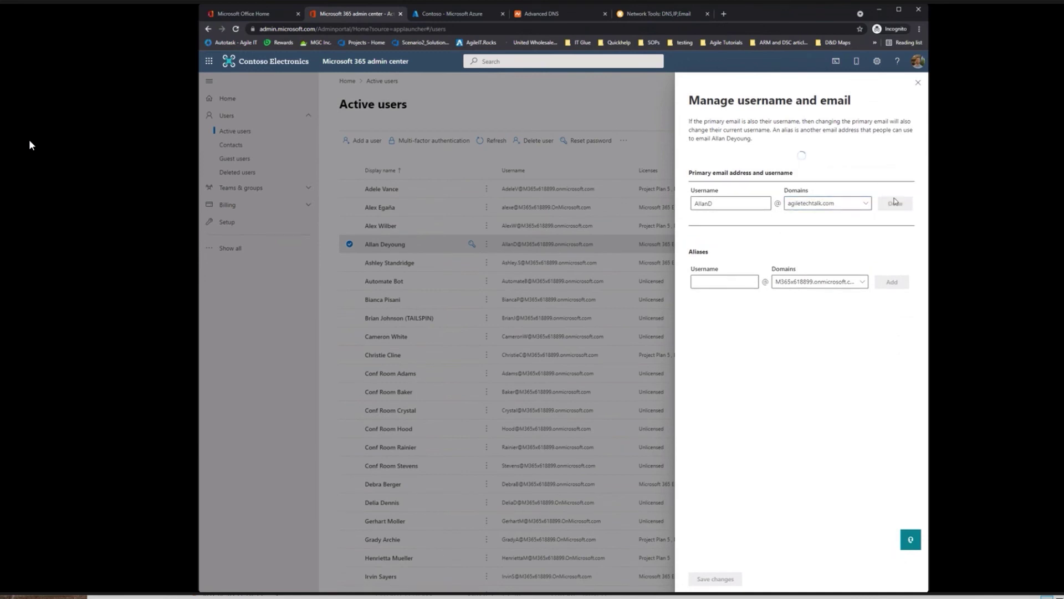
click(724, 579)
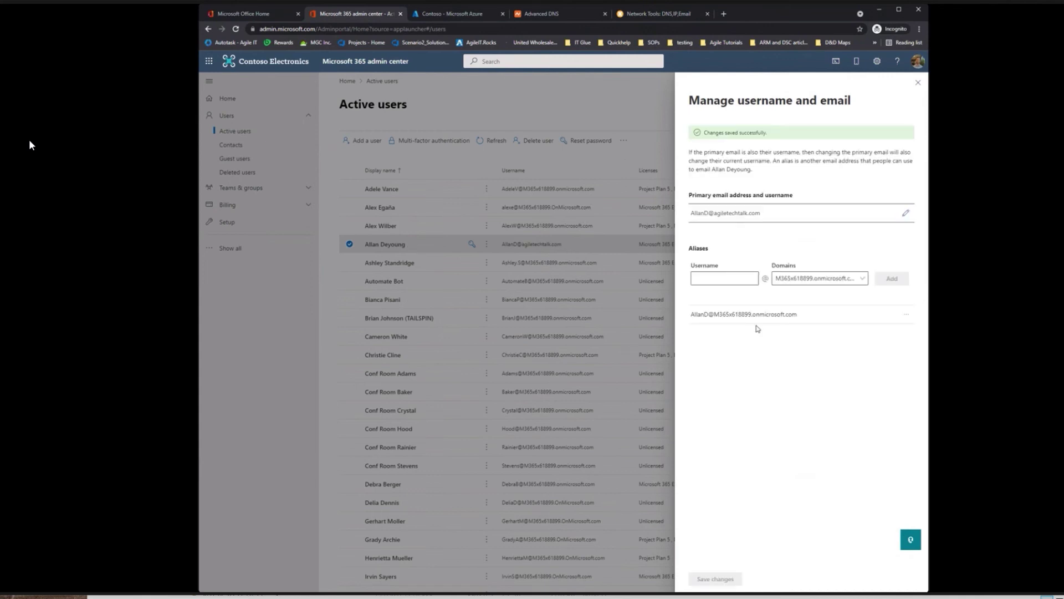
click(809, 287)
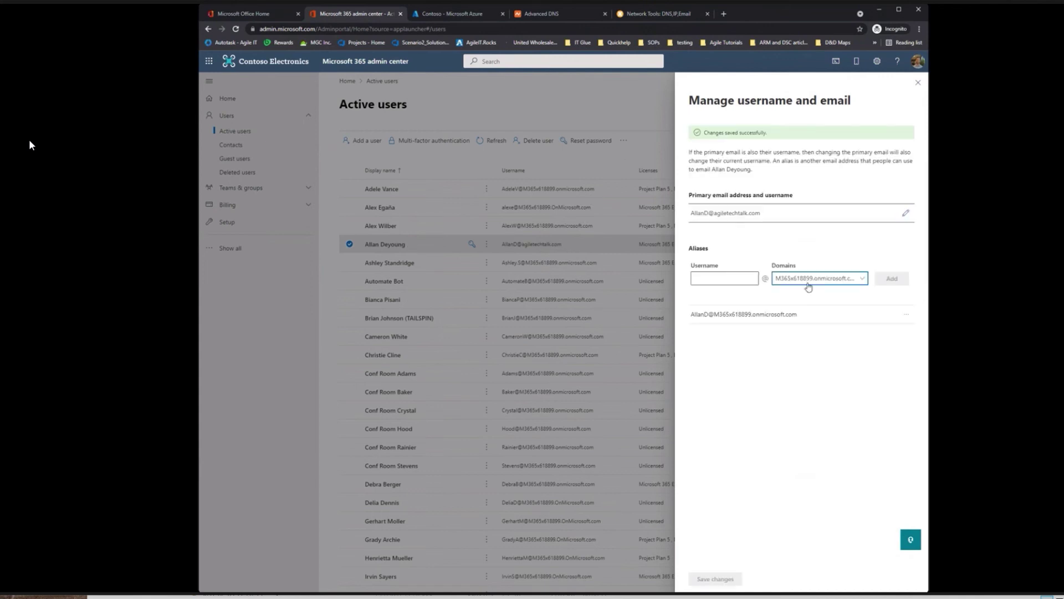
click(796, 428)
click(918, 82)
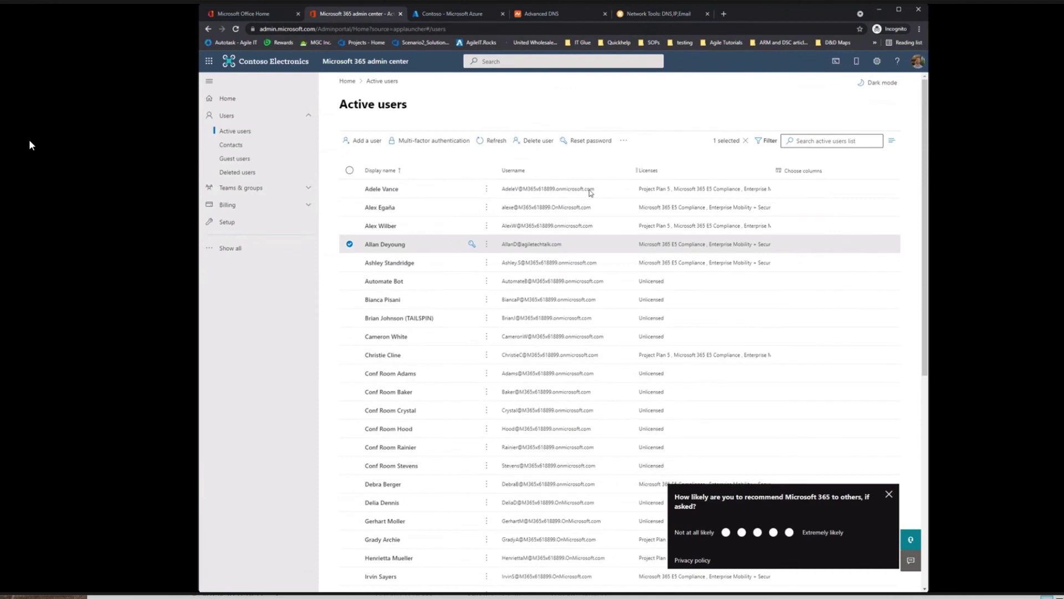
click(350, 248)
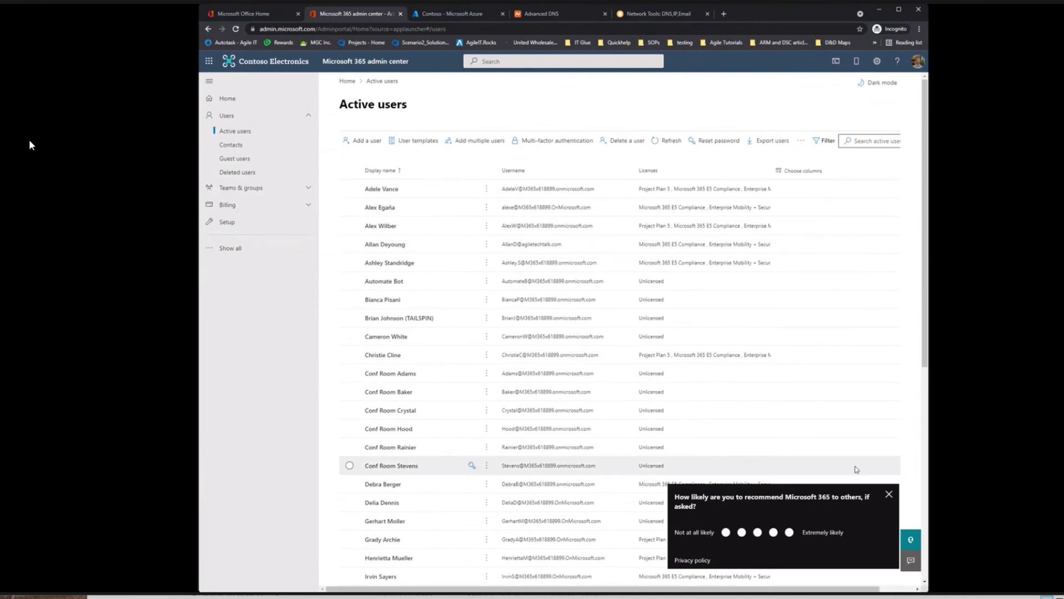
click(890, 494)
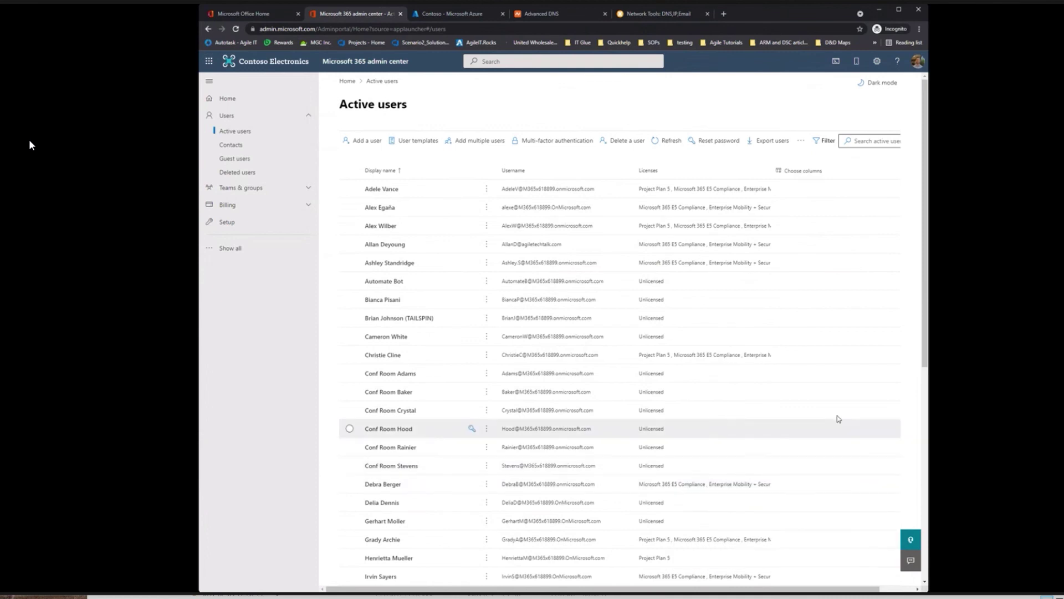